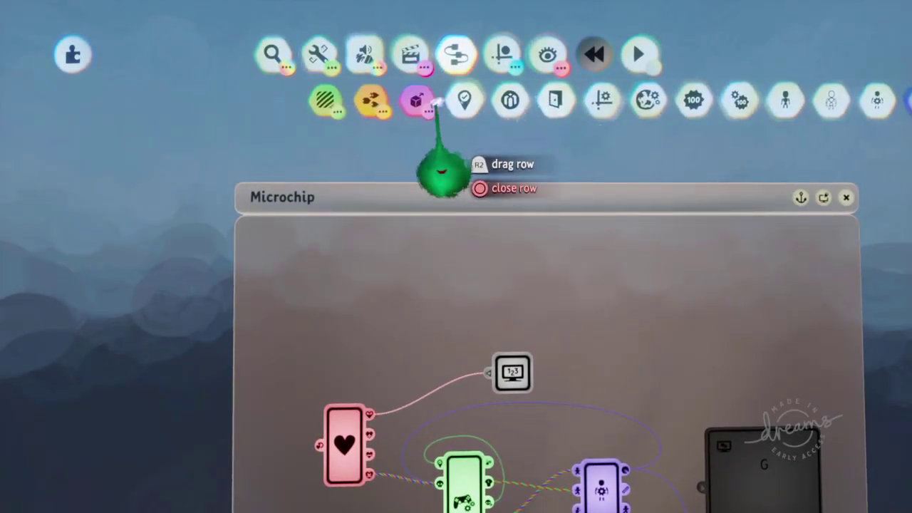
Step: Stamp a Text Displayer gadget in the empty area of the microchip above the number displayer
click(417, 104)
drag(561, 105, 413, 105)
click(504, 100)
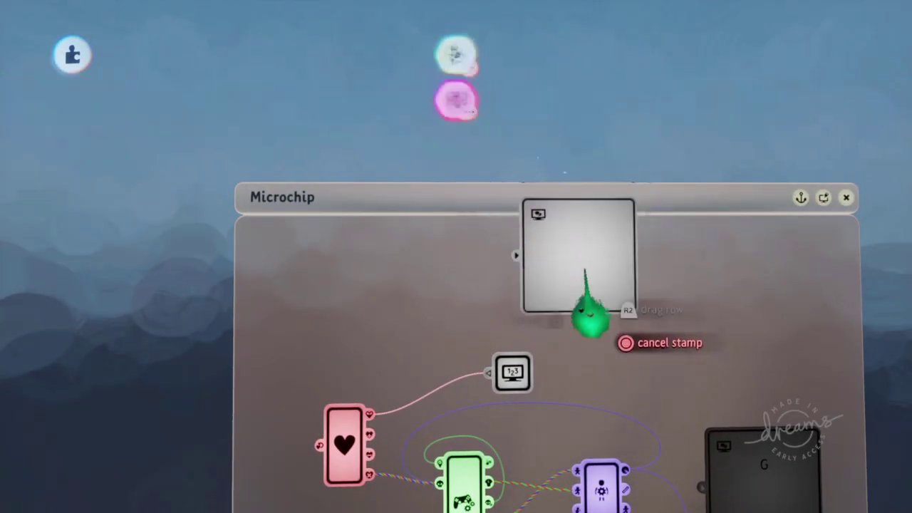
click(625, 305)
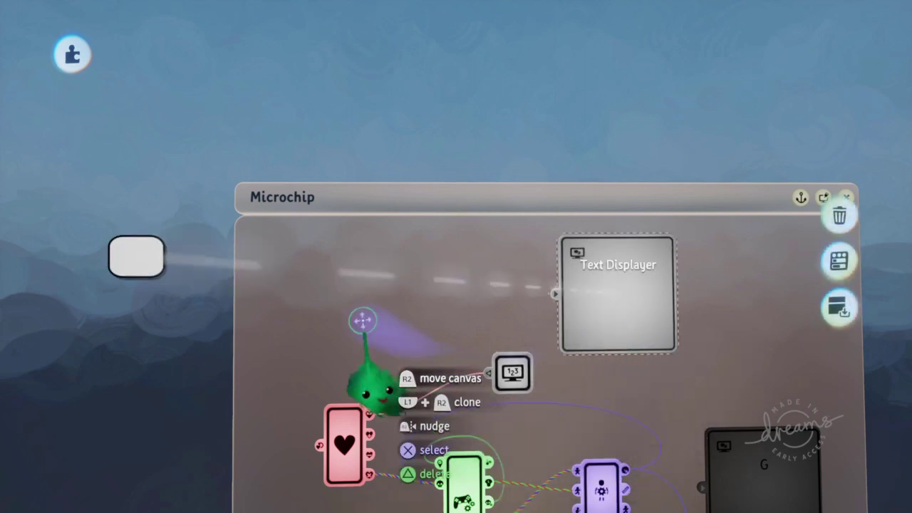
Step: Turn off Autofit for the Text Displayer's text box and reshape the box into a wide, flatter rectangle
click(596, 306)
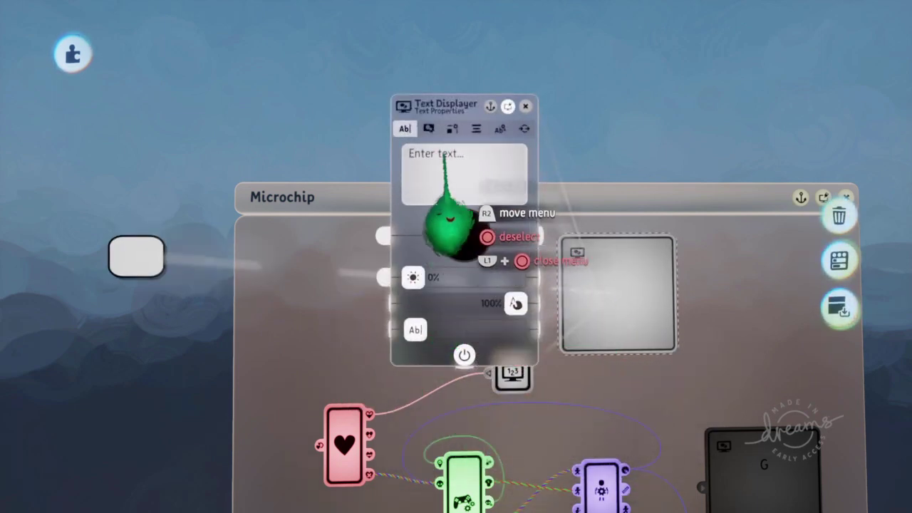
click(452, 128)
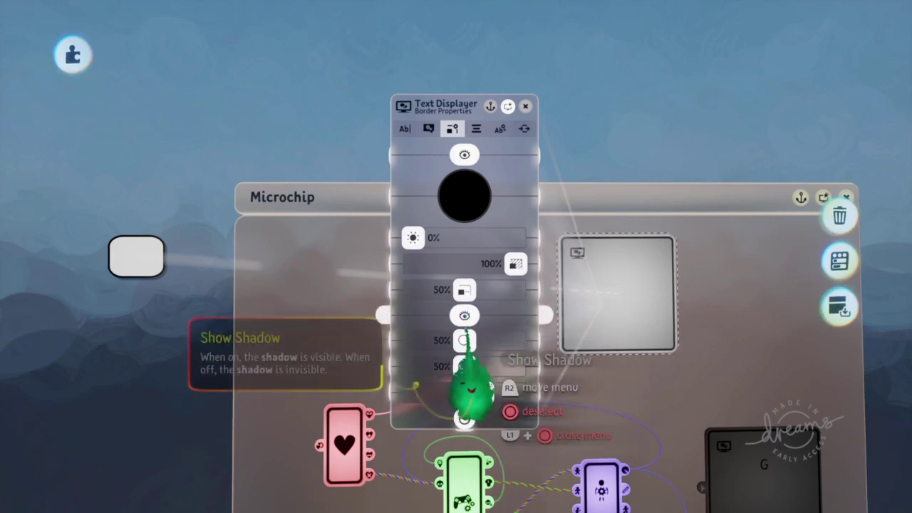
click(476, 128)
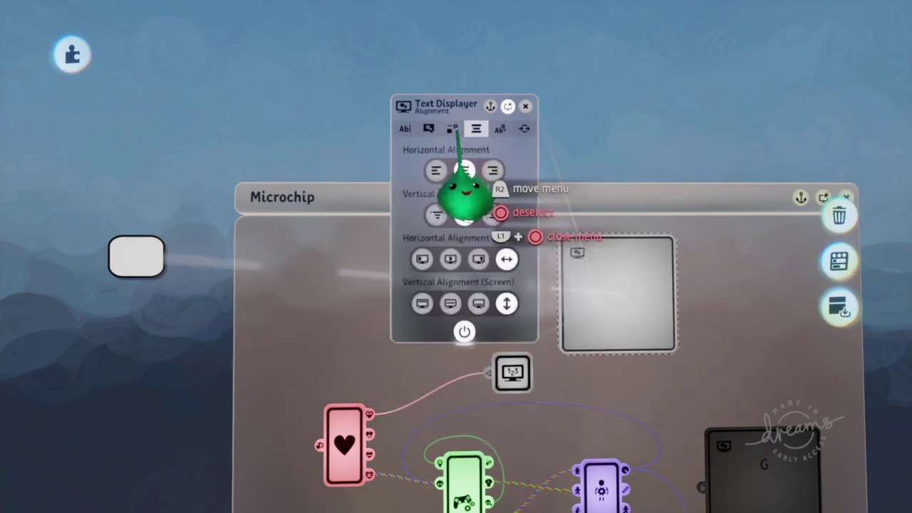
click(428, 128)
click(464, 359)
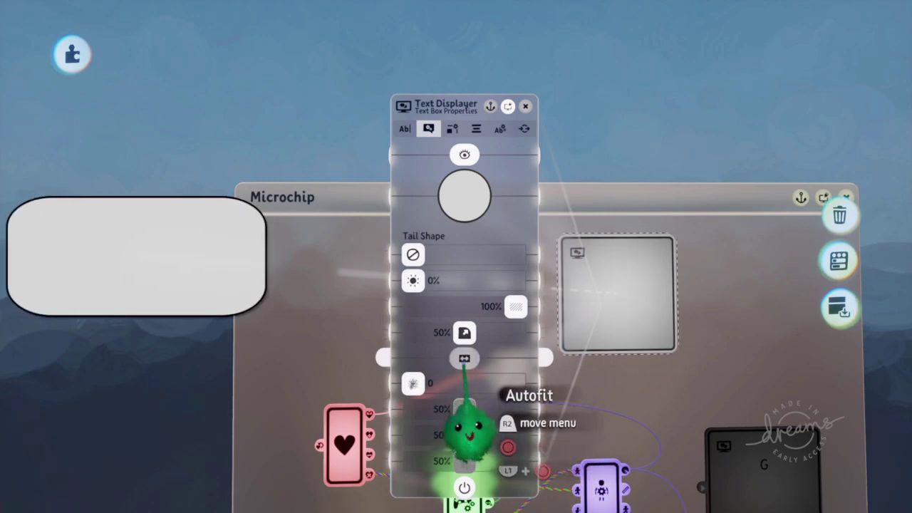
drag(139, 313, 218, 194)
Step: Enter the sample text "Gfhjfn" in the Text Displayer
click(404, 128)
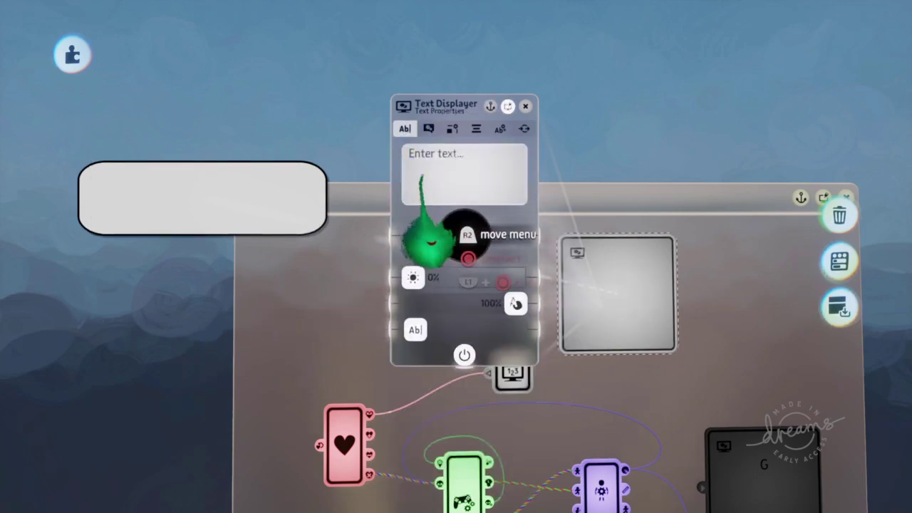
click(435, 189)
text(Gfhjfn)
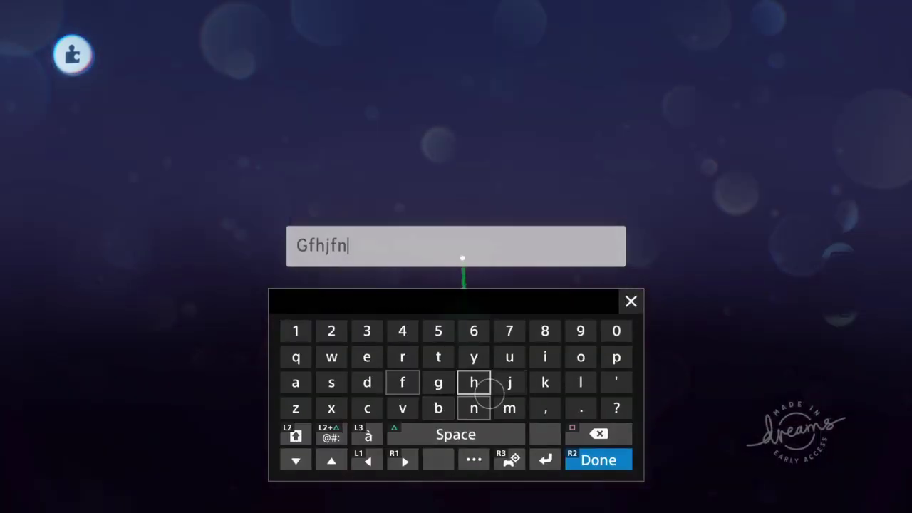
key(Return)
Step: Turn on Autofit for the text box and set the text's horizontal alignment to left
click(430, 129)
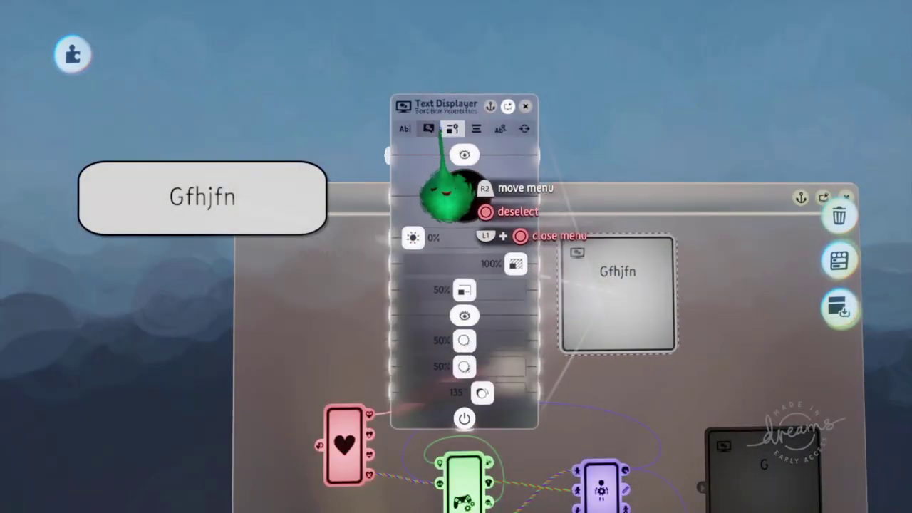
click(428, 129)
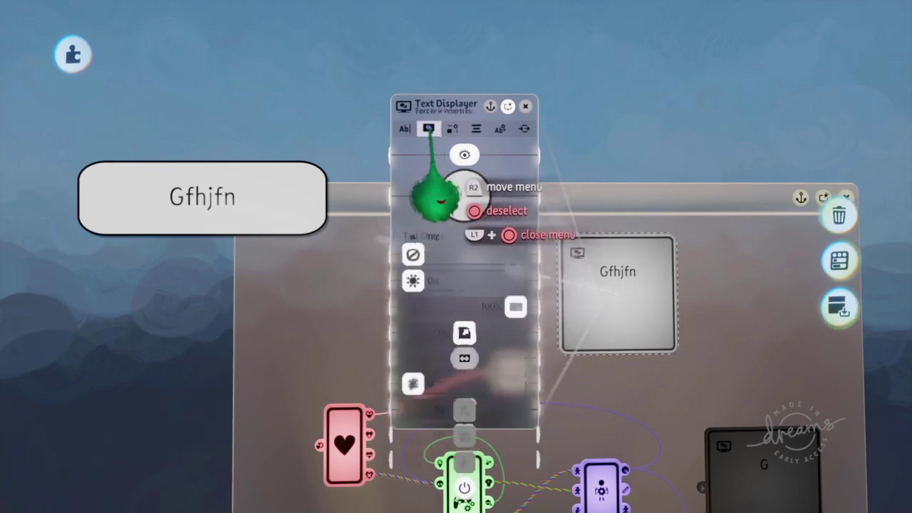
click(463, 358)
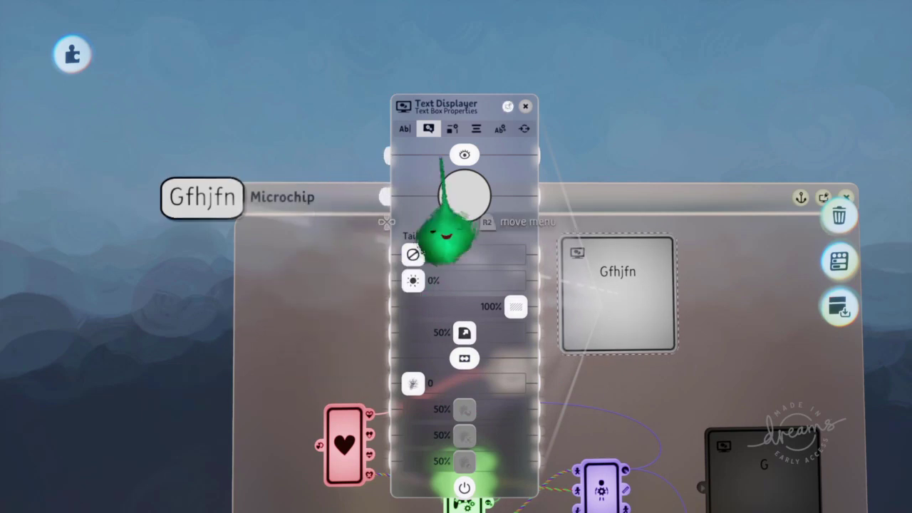
click(475, 128)
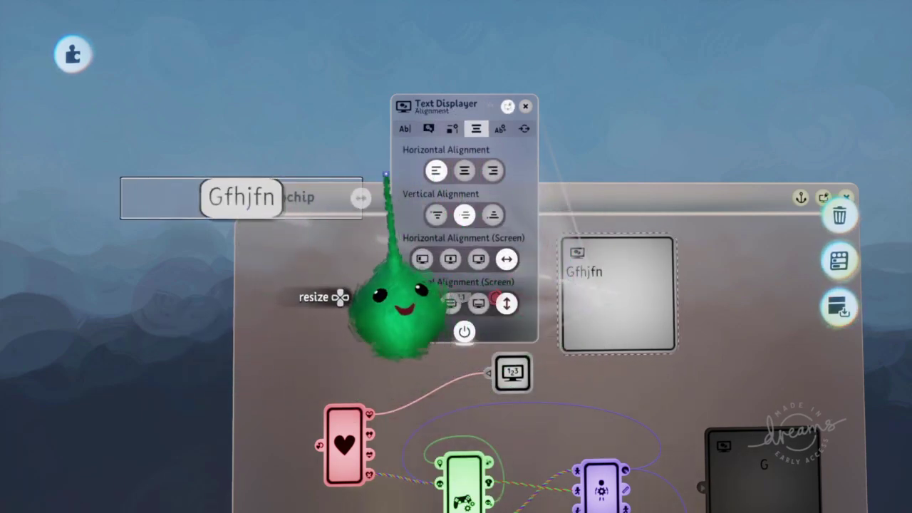
Step: Turn off Autofit again, reposition the text box clear of the menu and flatten it into a thin bar
click(451, 128)
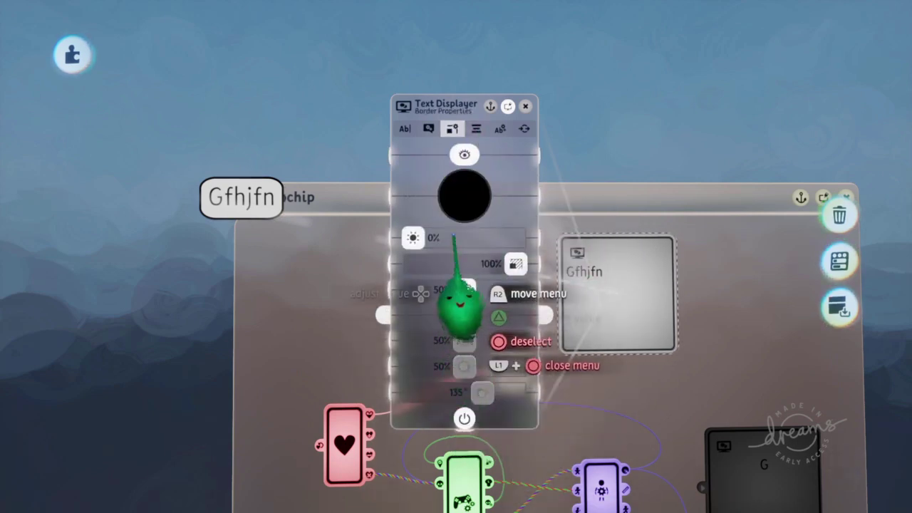
click(428, 128)
click(465, 358)
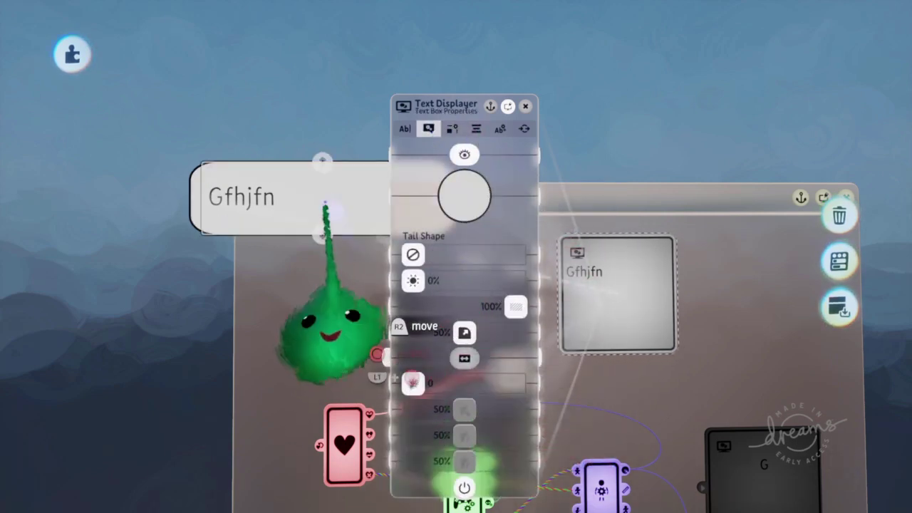
drag(331, 204, 233, 200)
drag(346, 202, 307, 203)
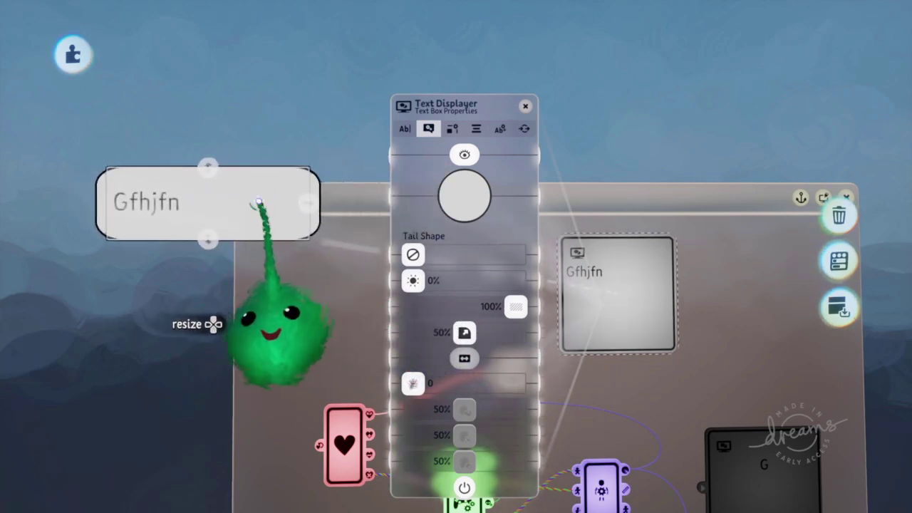
mouse_move(210, 168)
mouse_down()
mouse_move(203, 197)
mouse_move(213, 185)
mouse_up()
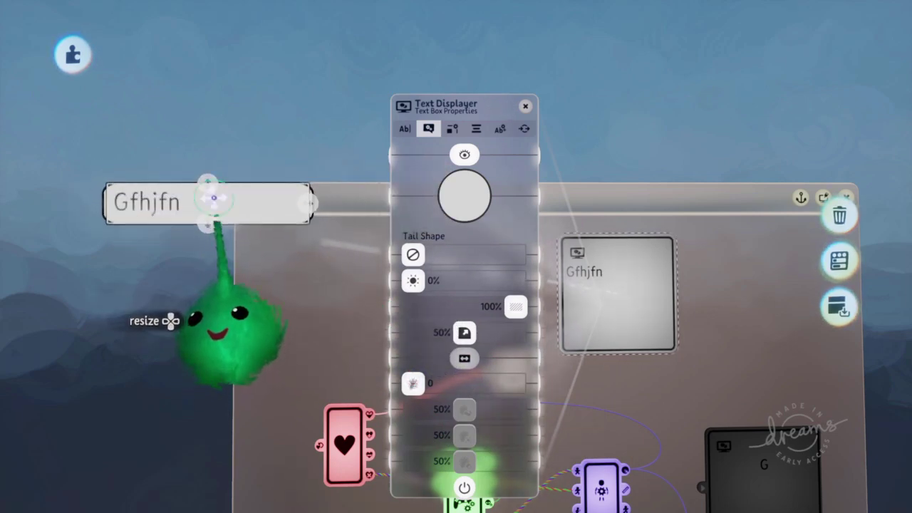
Step: Set the text opacity to 0% and move the thin bar up into the sky above the microchip
click(405, 130)
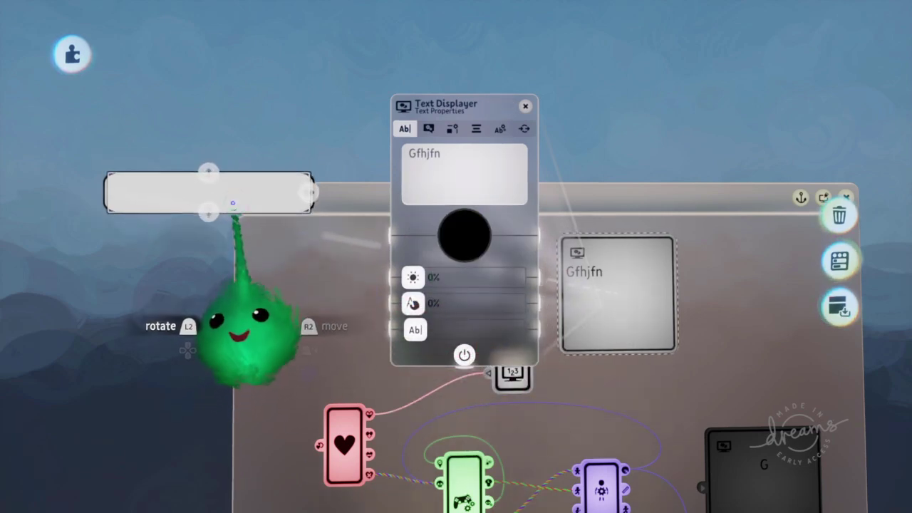
drag(206, 180, 257, 54)
key(Escape)
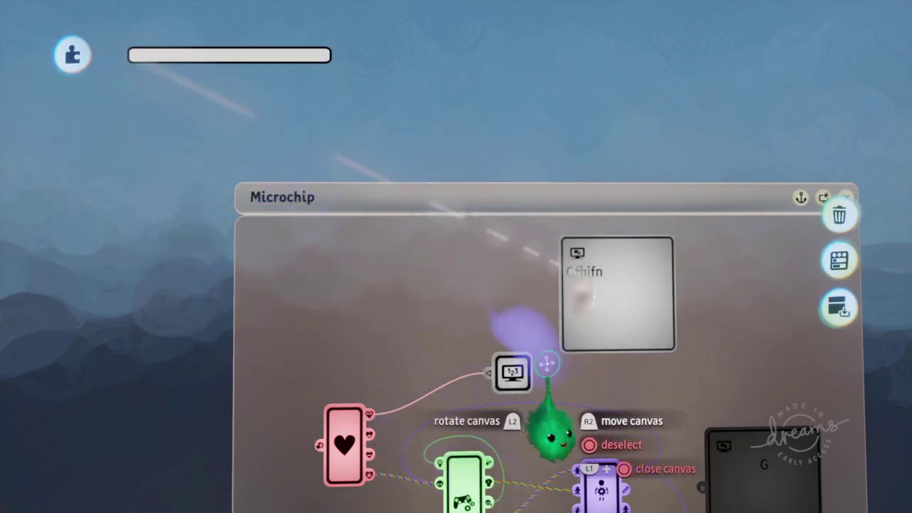
Step: Extend the microchip canvas upward and clone the Text Displayer directly above the original
key(Escape)
drag(579, 206, 585, 100)
mouse_move(612, 285)
mouse_down()
mouse_move(612, 166)
mouse_move(616, 178)
mouse_up()
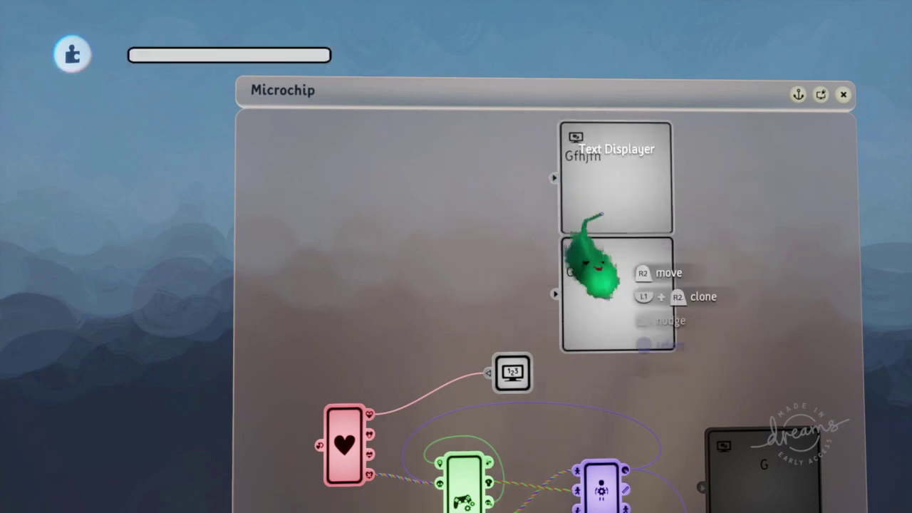
drag(602, 214, 602, 215)
mouse_move(230, 57)
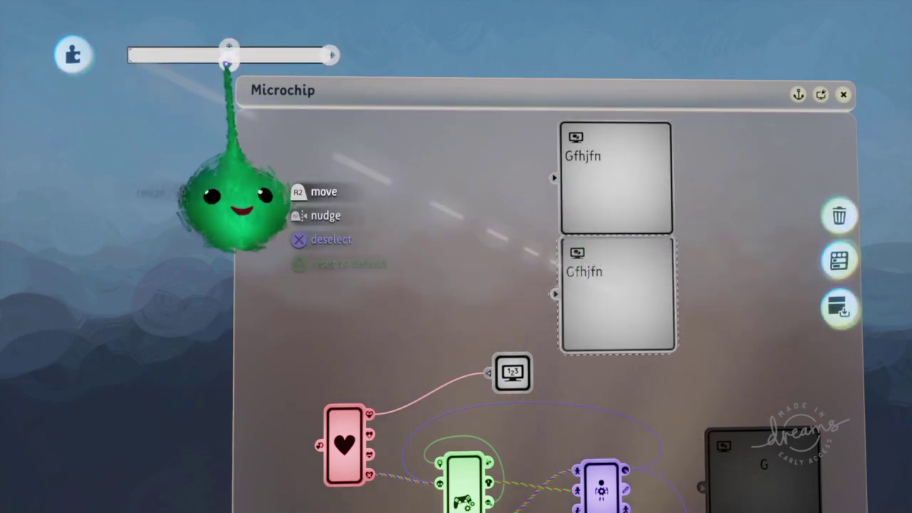
key(Escape)
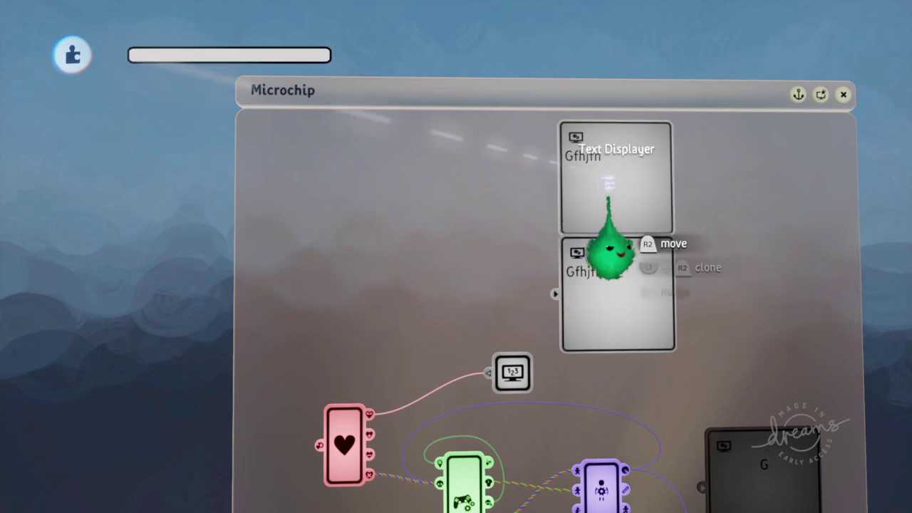
click(609, 250)
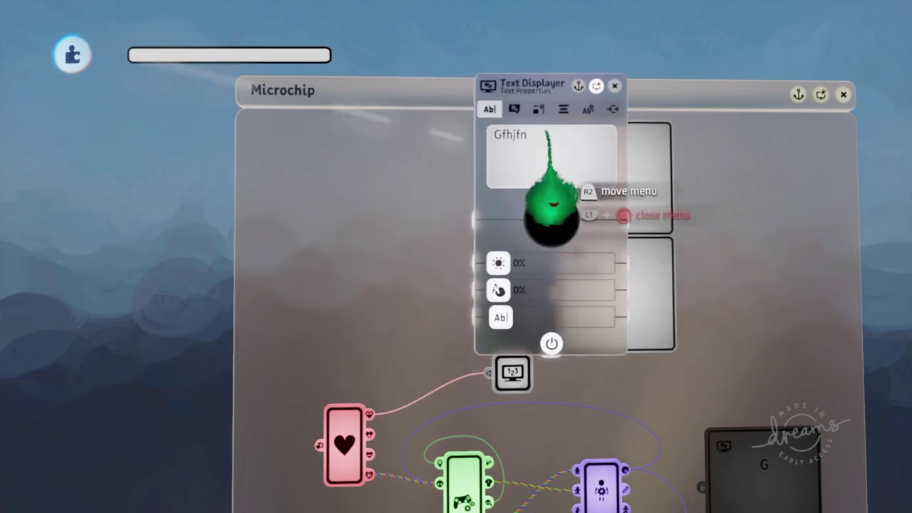
click(563, 109)
click(514, 109)
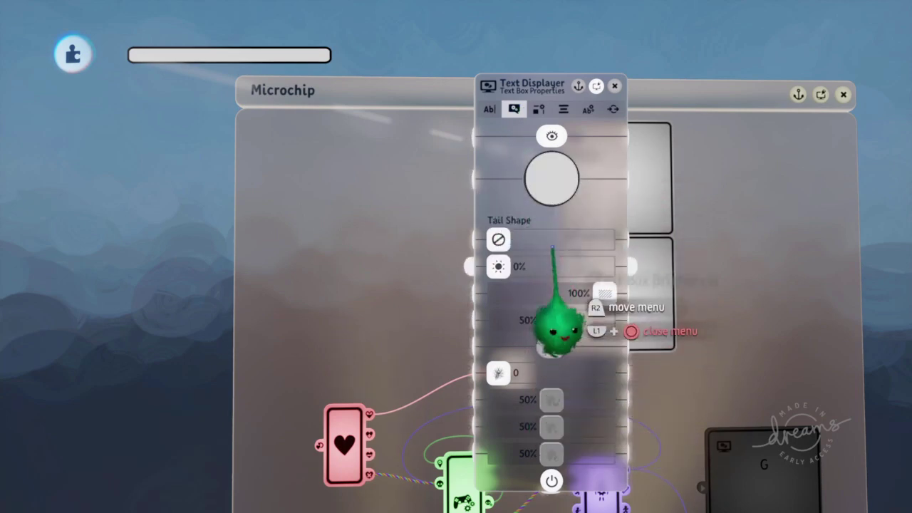
key(Escape)
Step: Set the text box colour of the upper Text Displayer to red
click(581, 212)
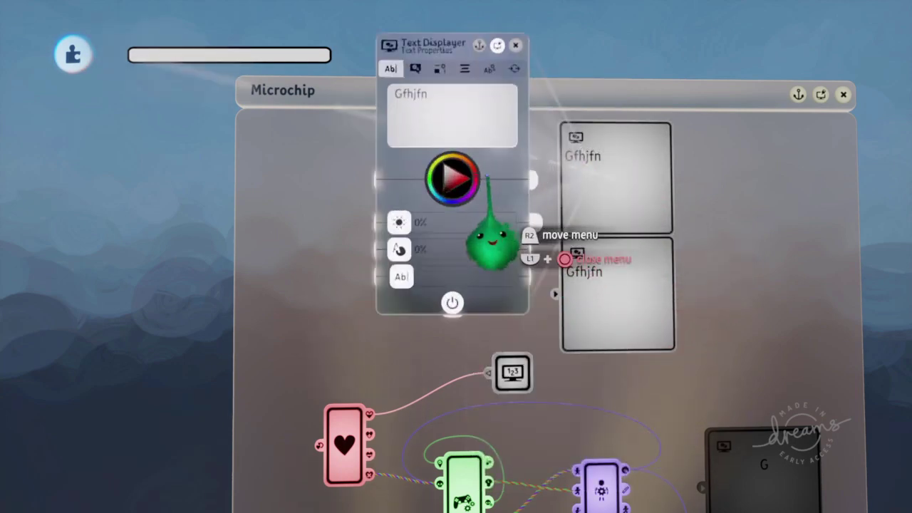
click(418, 69)
drag(454, 138, 494, 137)
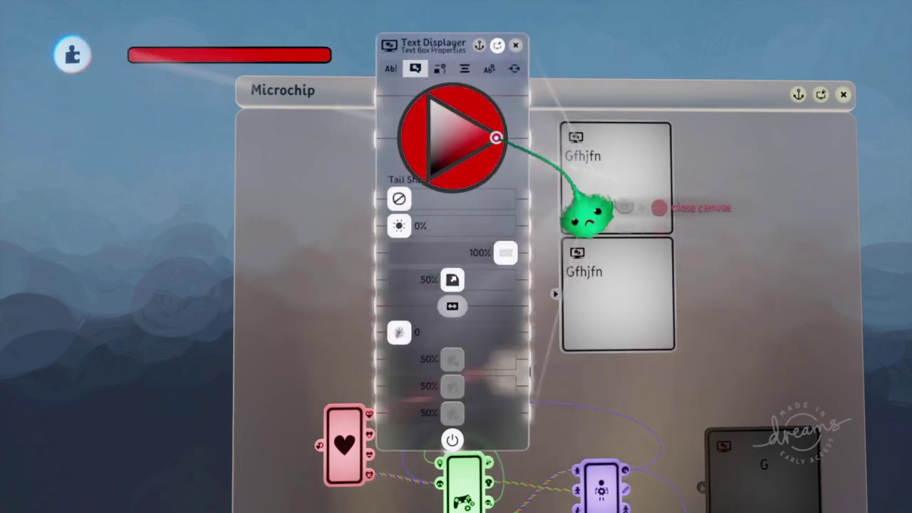
key(Escape)
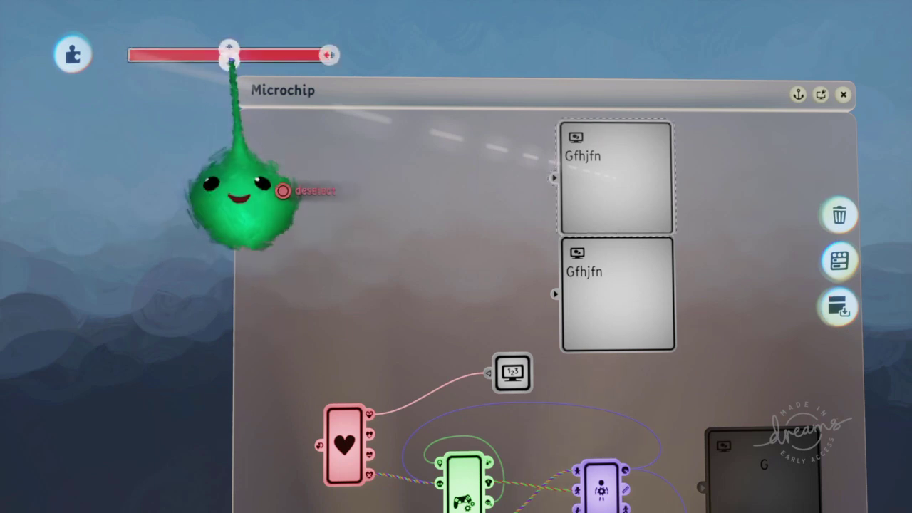
Step: Make the white background bar taller than the red one and hide the border on both Text Displayers
click(581, 338)
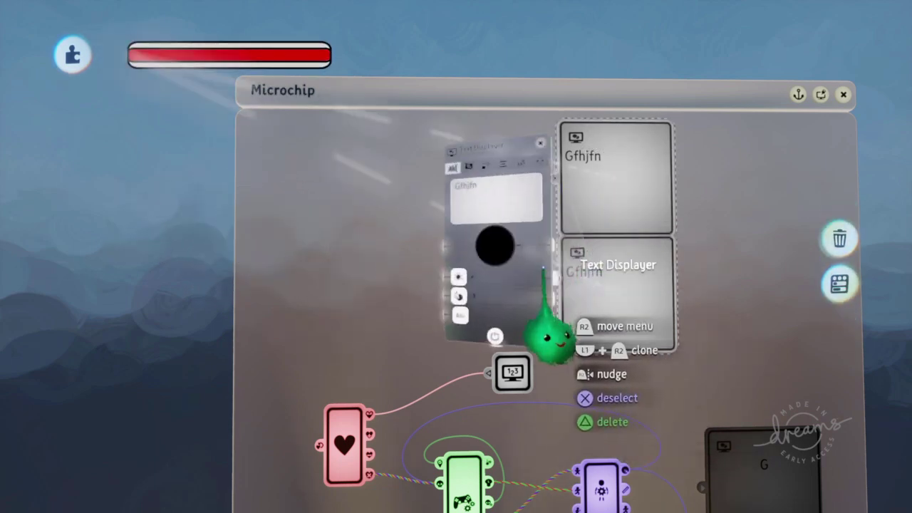
key(Escape)
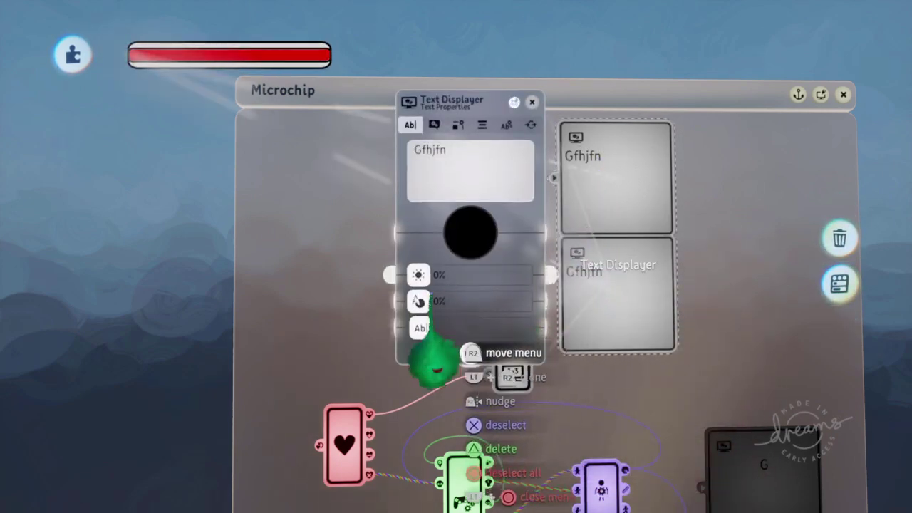
click(458, 125)
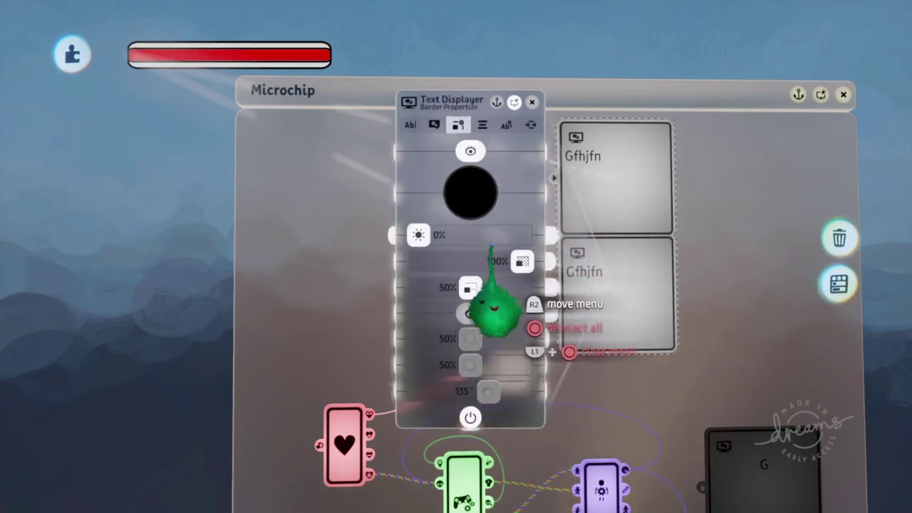
drag(491, 246, 462, 238)
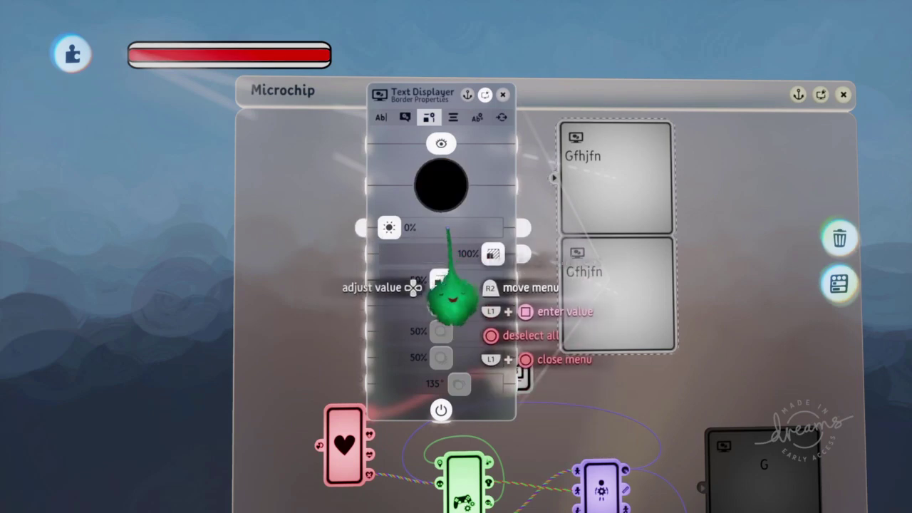
click(405, 117)
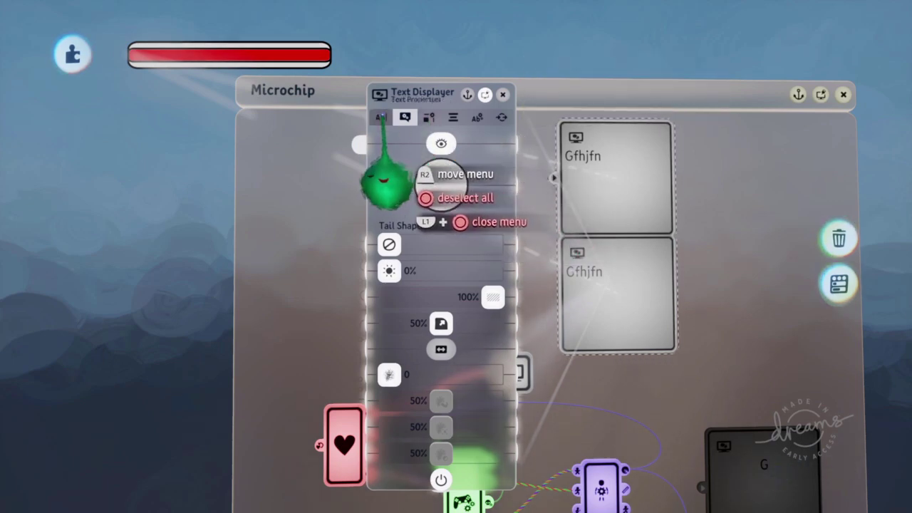
click(428, 117)
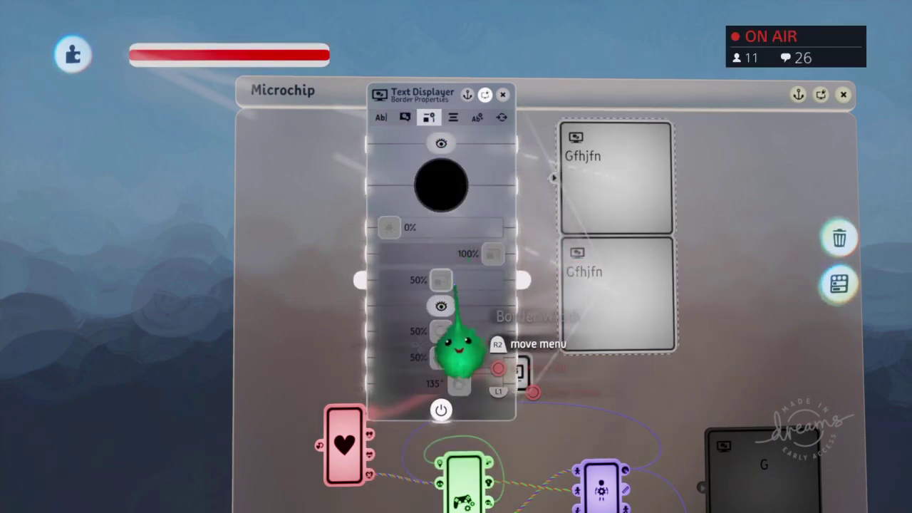
key(Escape)
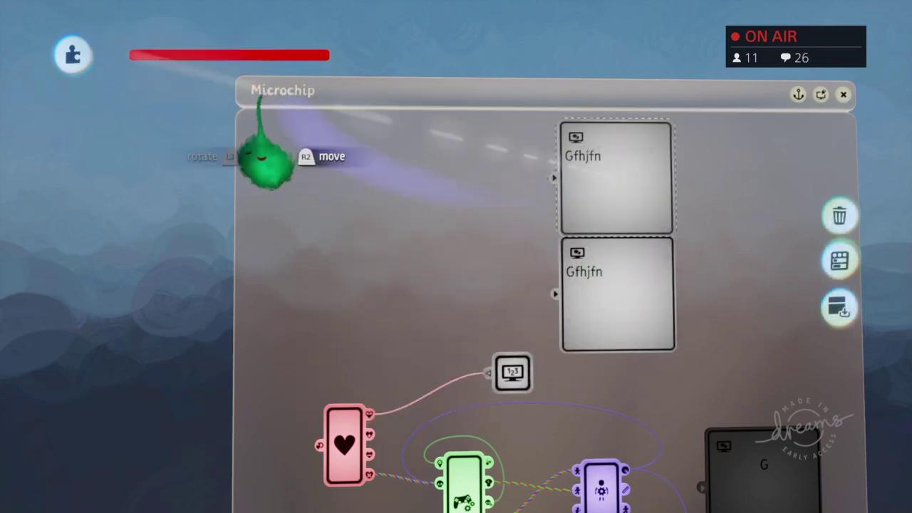
Step: Widen the white background bar slightly so it extends past the red bar's end, and close the Text Displayer's properties
click(607, 285)
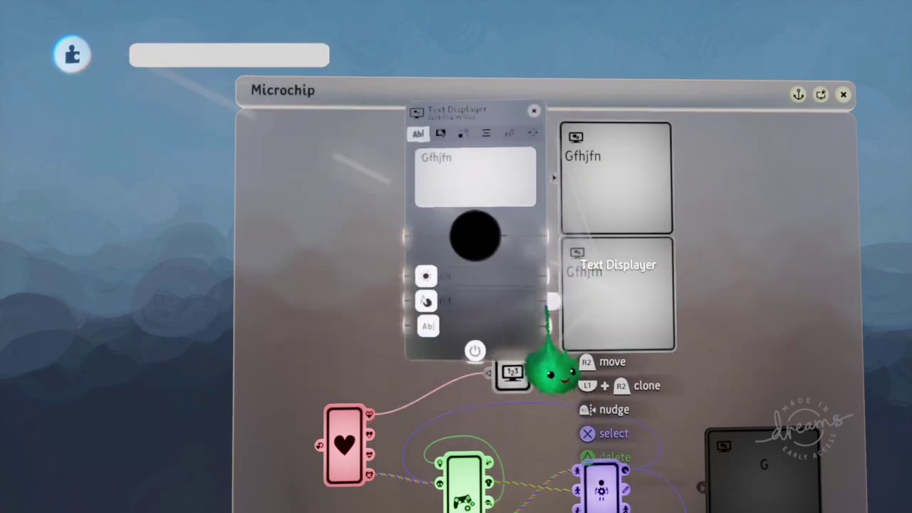
drag(421, 168, 739, 230)
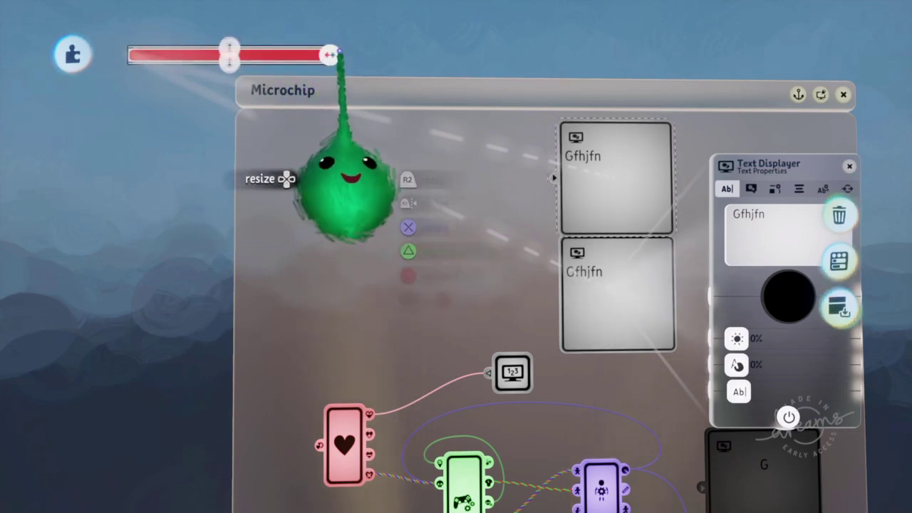
drag(329, 55, 345, 52)
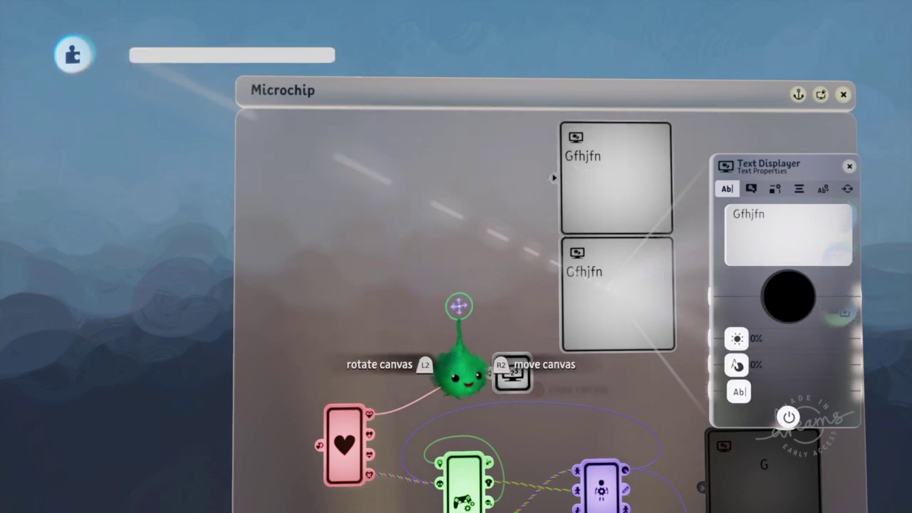
key(Escape)
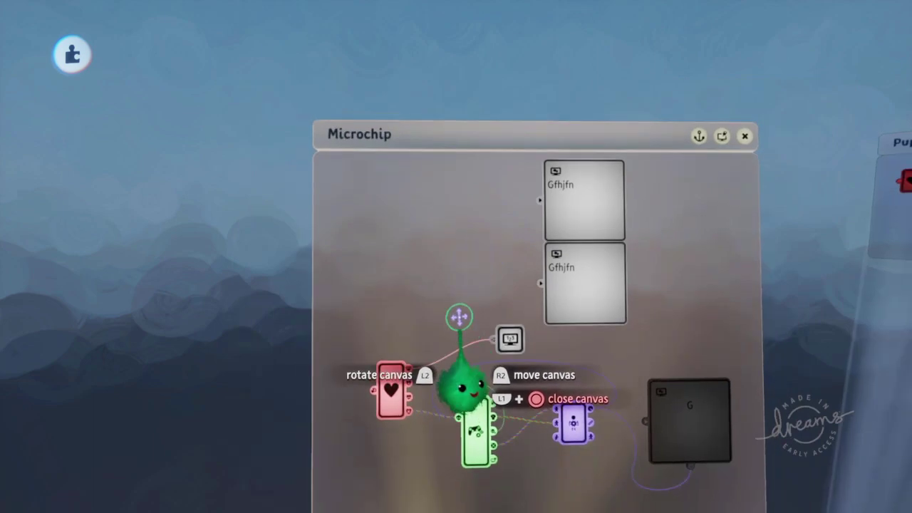
Step: Examine the Max Health and Current Health properties and outputs of the Health Manager
key(Tab)
key(Tab)
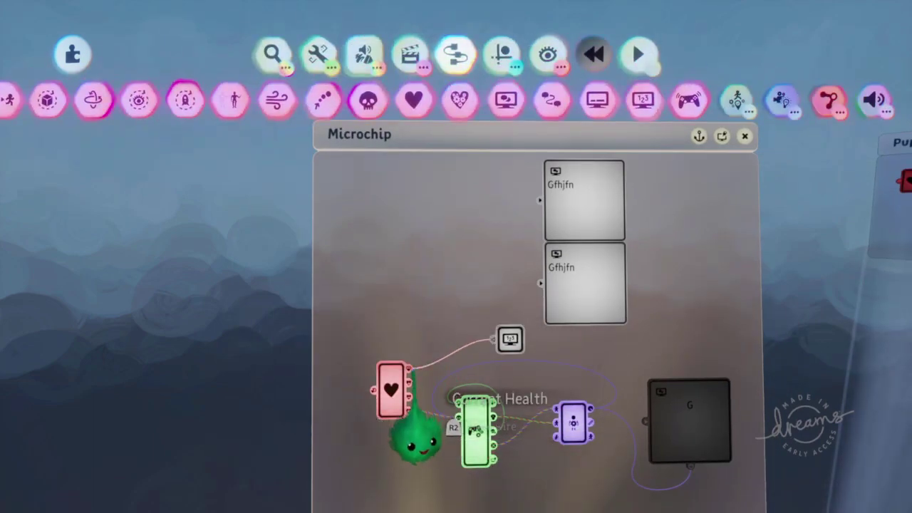
click(391, 390)
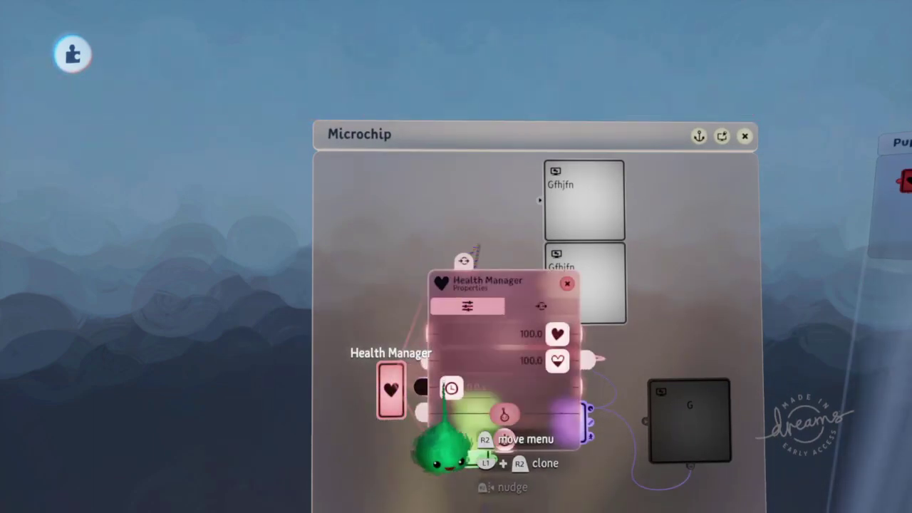
key(Escape)
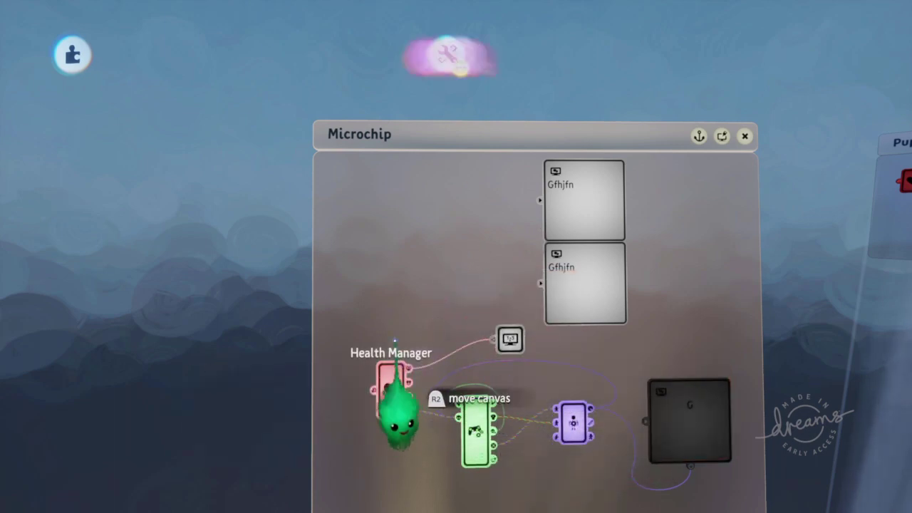
click(393, 399)
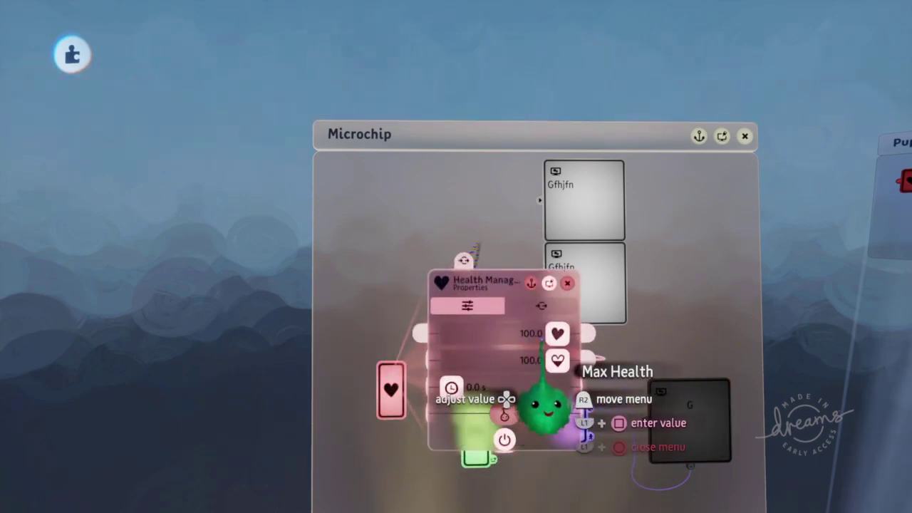
mouse_move(530, 357)
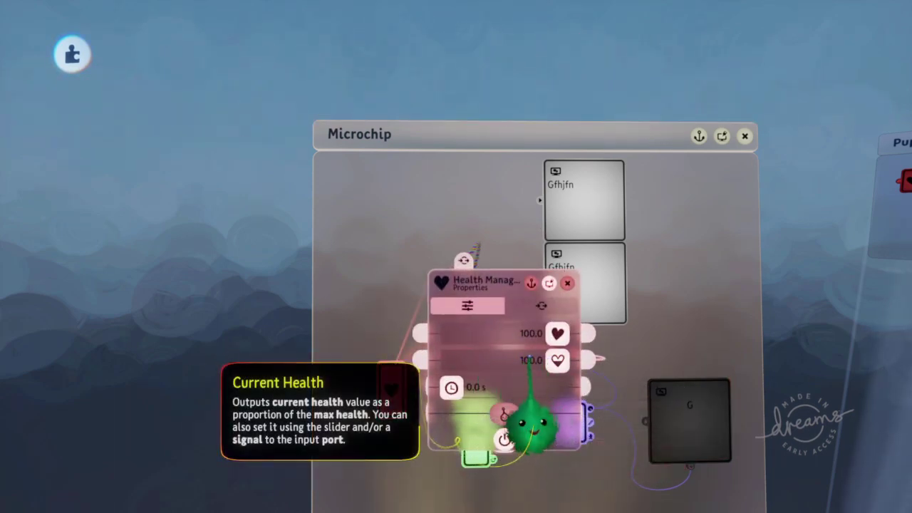
key(Escape)
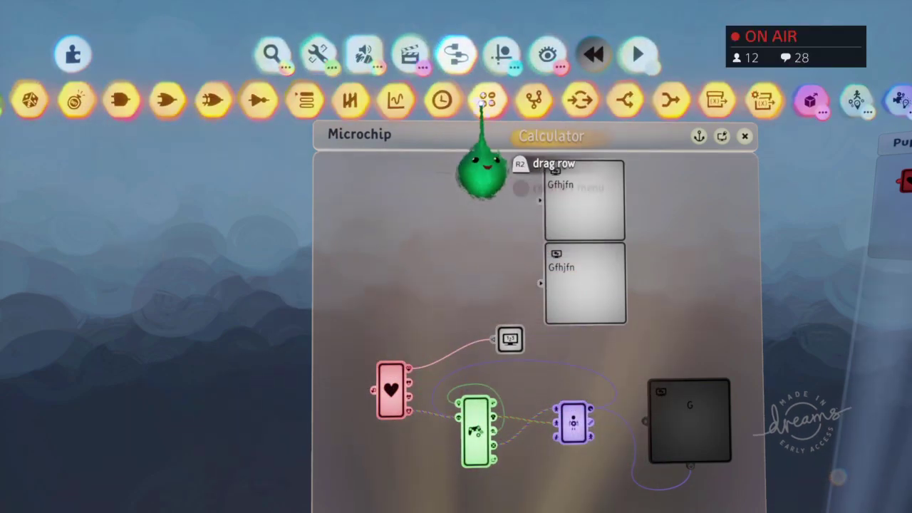
Step: Add a Calculator set to divide, with Current Health wired to A and Max Health wired to B
click(486, 99)
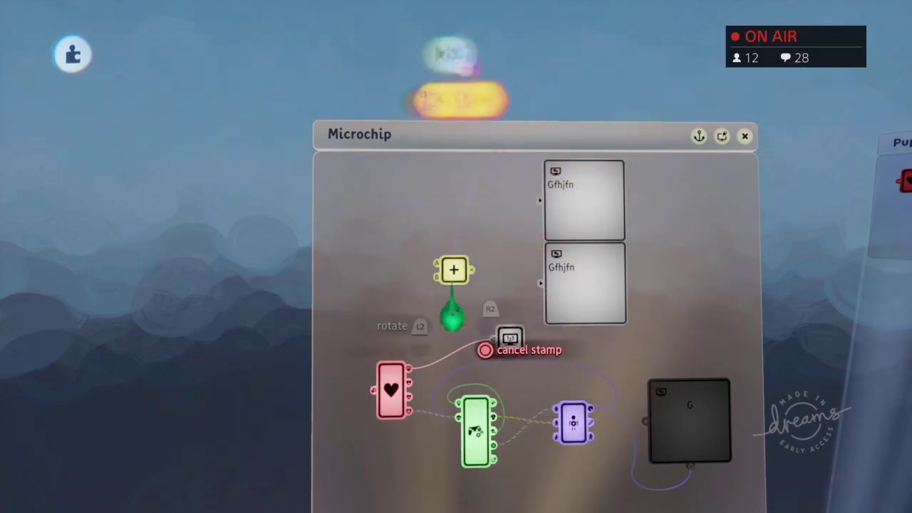
click(453, 278)
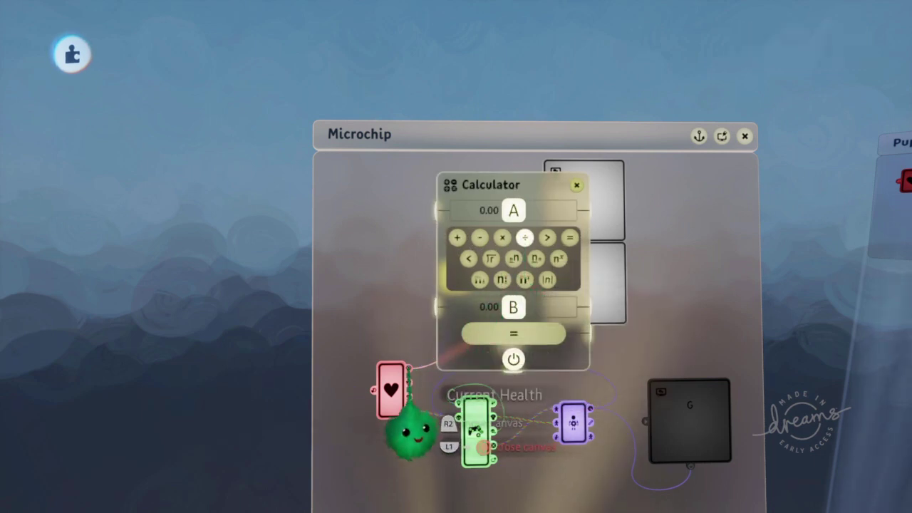
mouse_move(459, 391)
mouse_down()
mouse_move(369, 338)
mouse_move(192, 293)
mouse_up()
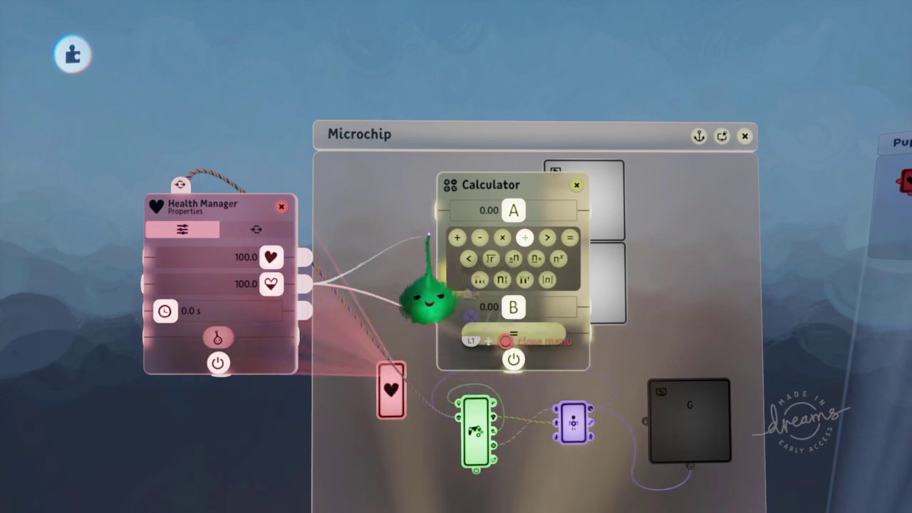
drag(433, 280, 311, 303)
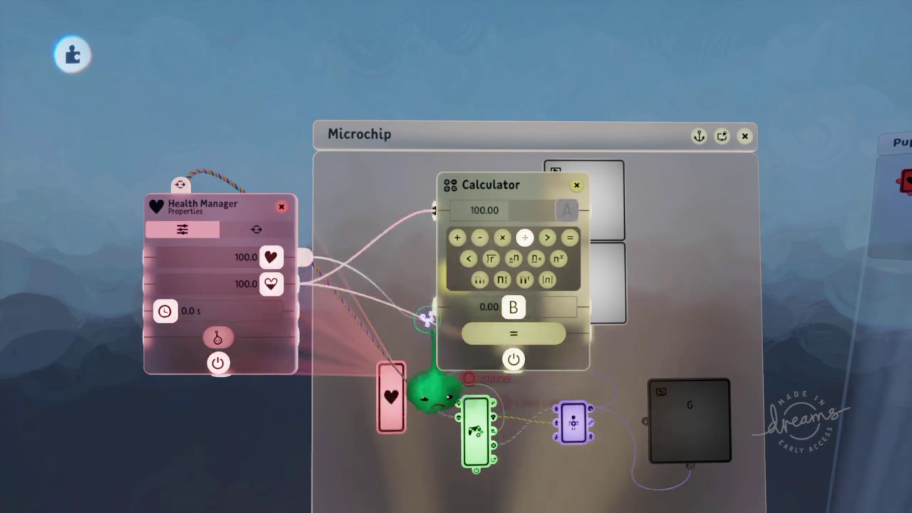
key(Escape)
key(Escape)
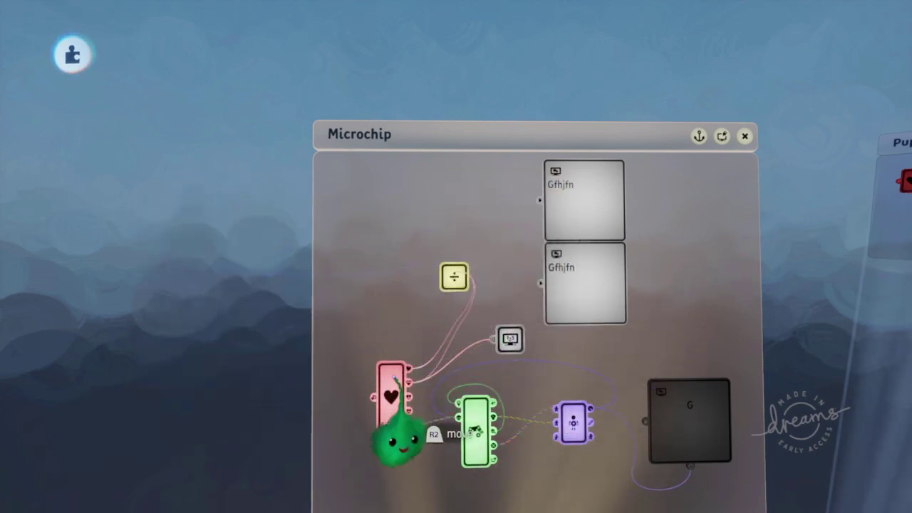
Step: Try several lower Current Health values on the Health Manager, including 0, and close its properties
click(390, 398)
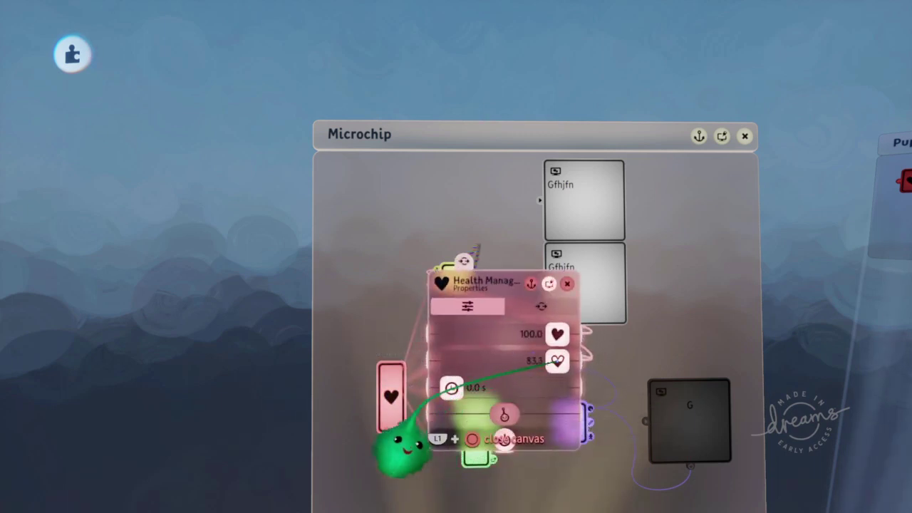
drag(400, 443, 127, 447)
drag(72, 442, 70, 441)
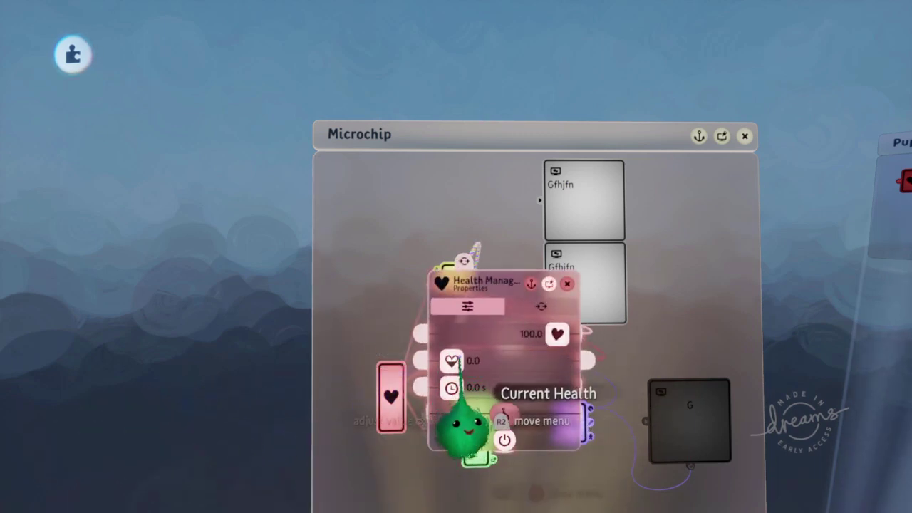
drag(452, 362, 529, 364)
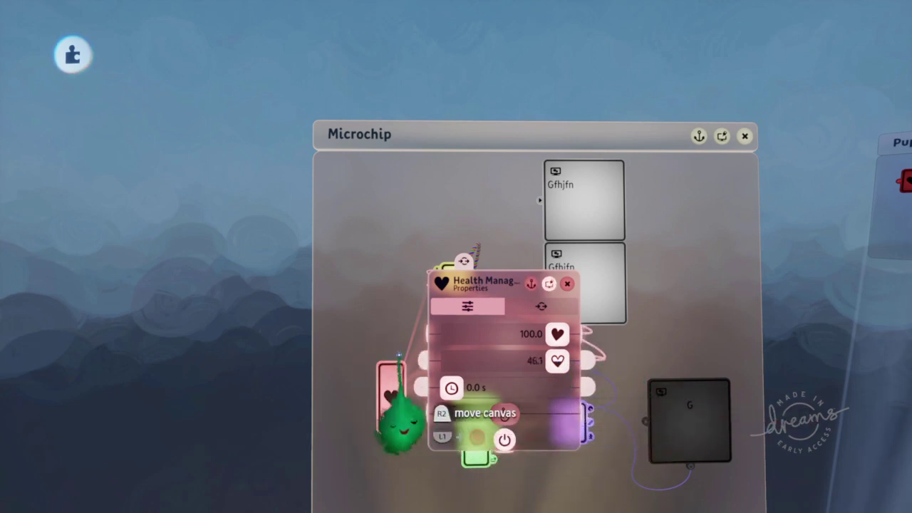
key(Escape)
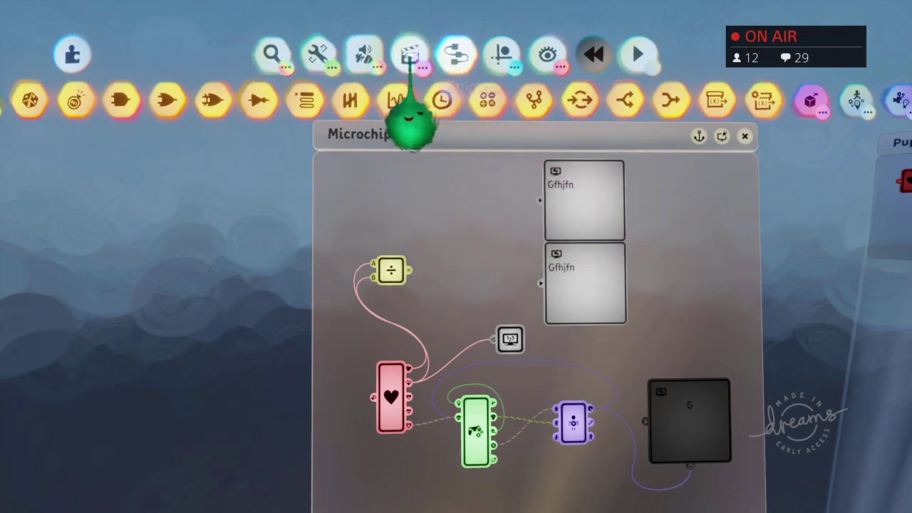
Step: Add a Keyframe to the microchip between the Calculator and the Text Displayers
click(427, 57)
click(454, 57)
drag(468, 98, 388, 98)
click(404, 57)
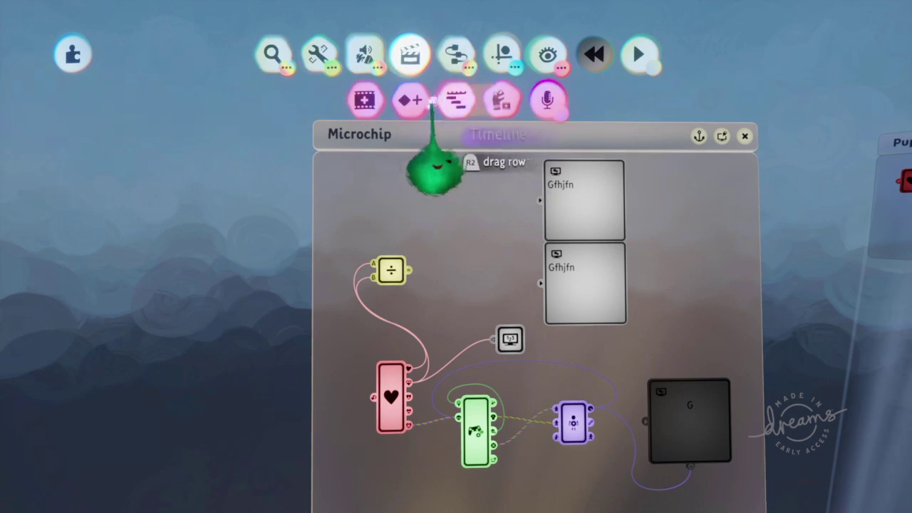
click(413, 103)
click(474, 208)
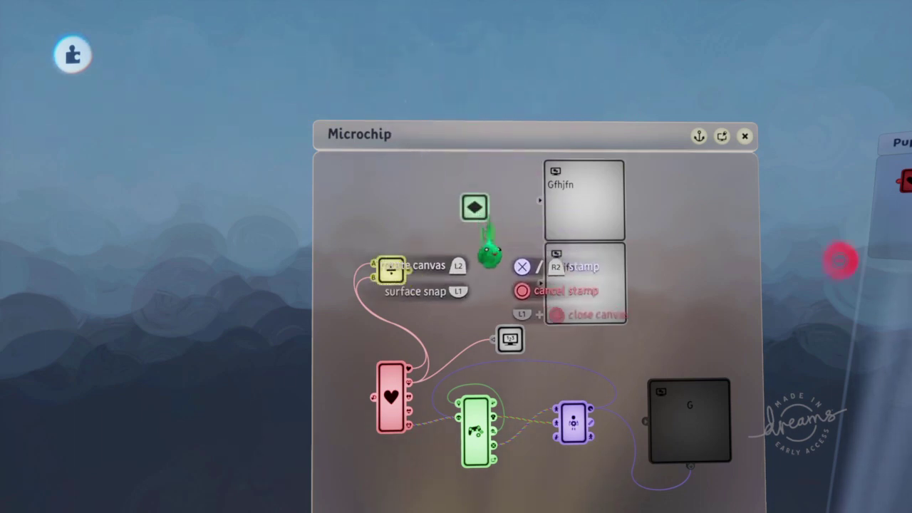
click(581, 285)
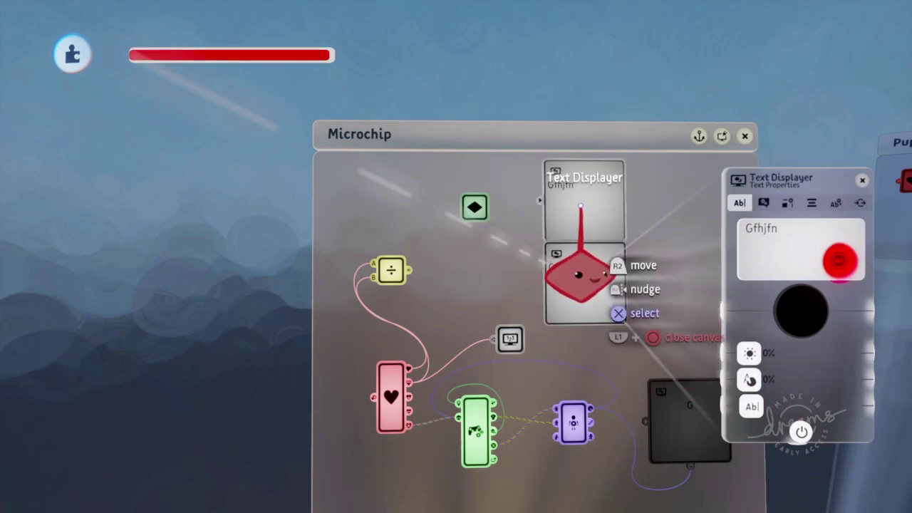
click(580, 206)
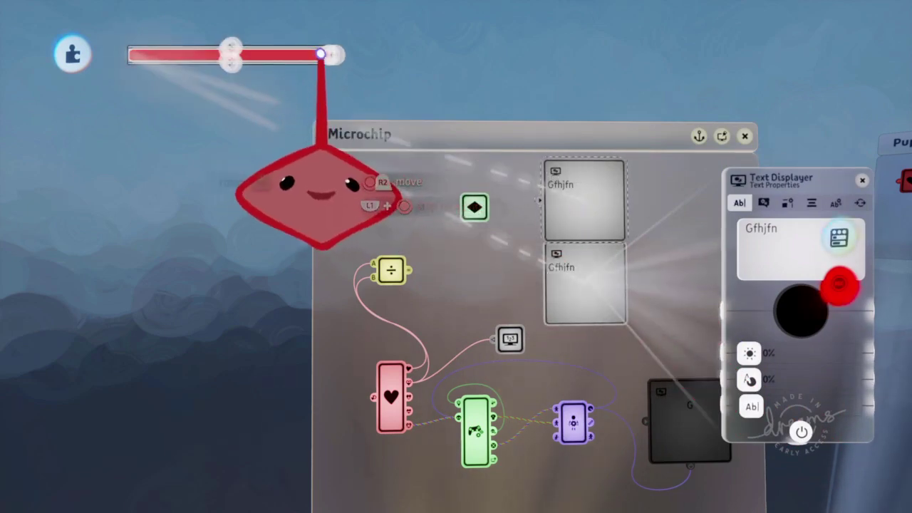
drag(321, 54, 291, 57)
key(ctrl+z)
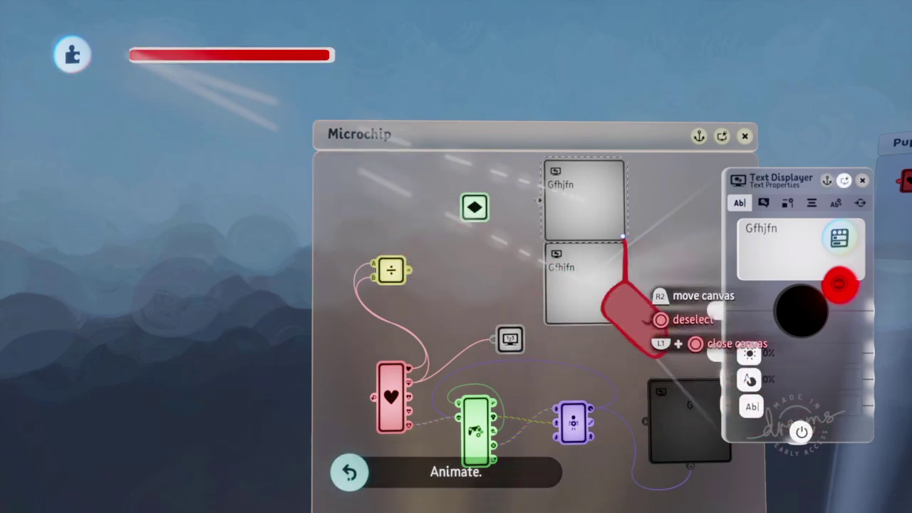
drag(627, 303, 826, 342)
click(839, 285)
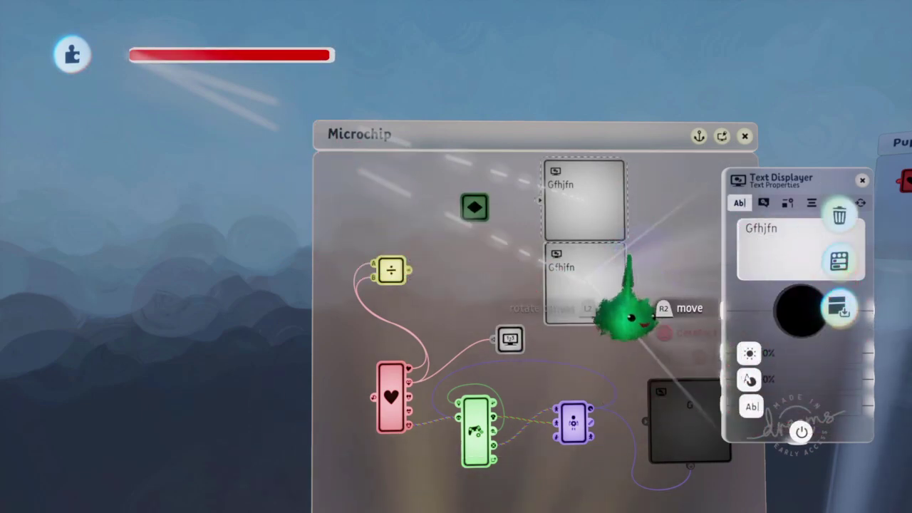
key(Escape)
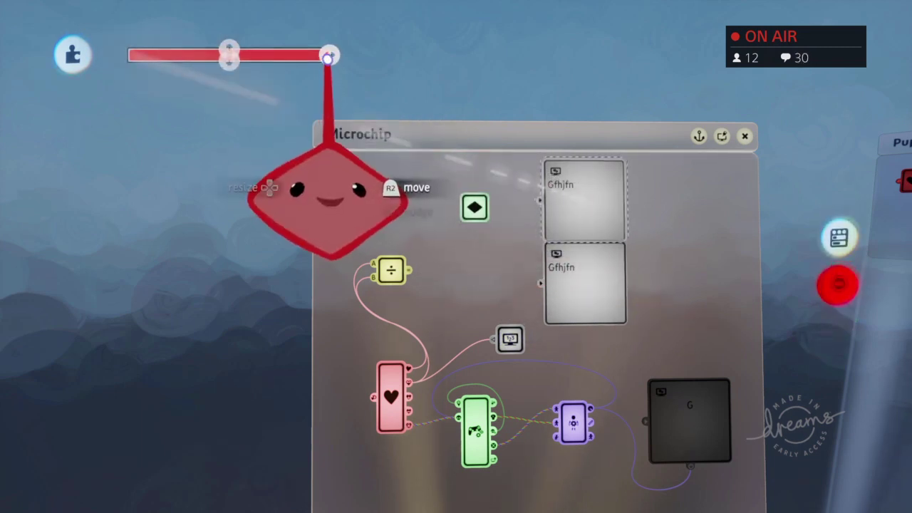
Step: Record the red bar in the Keyframe shrunk to a tiny square at its left end, and stop recording
mouse_move(327, 199)
mouse_down()
mouse_move(316, 183)
mouse_move(197, 198)
mouse_move(71, 197)
mouse_move(219, 200)
mouse_up()
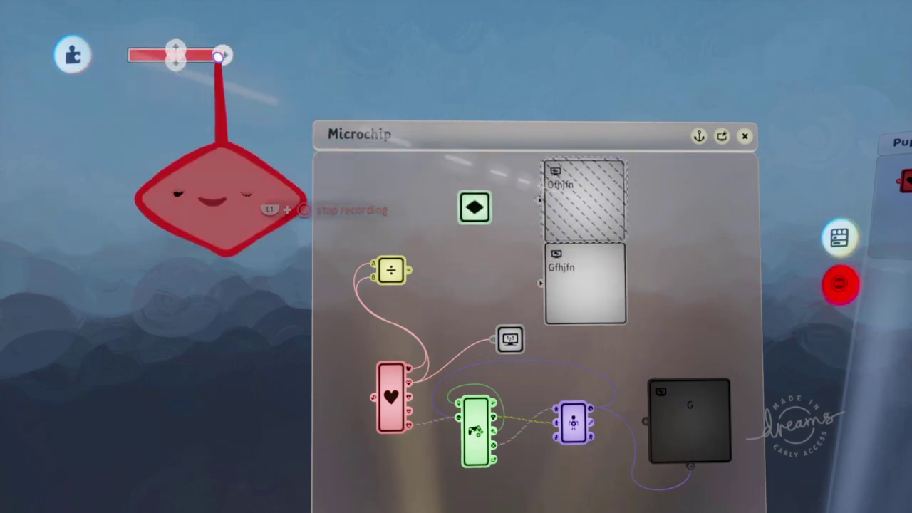
drag(192, 55, 96, 55)
drag(169, 54, 102, 52)
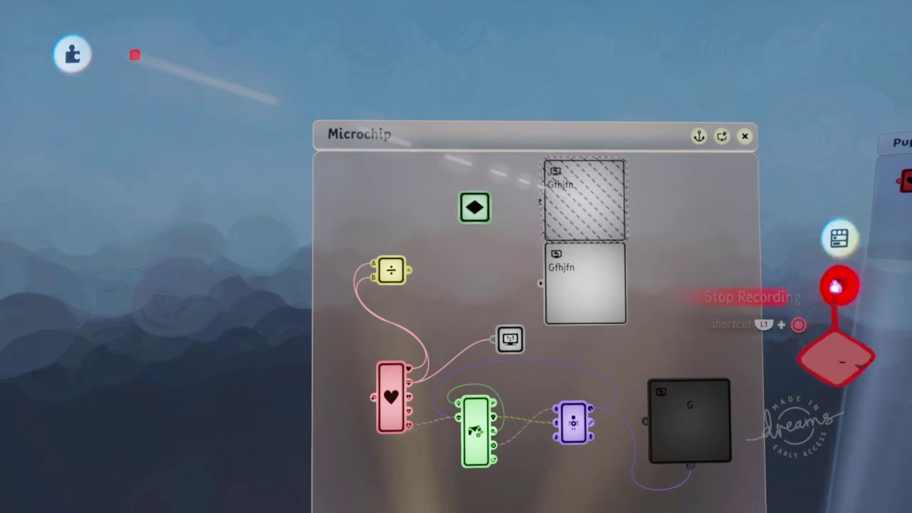
click(841, 285)
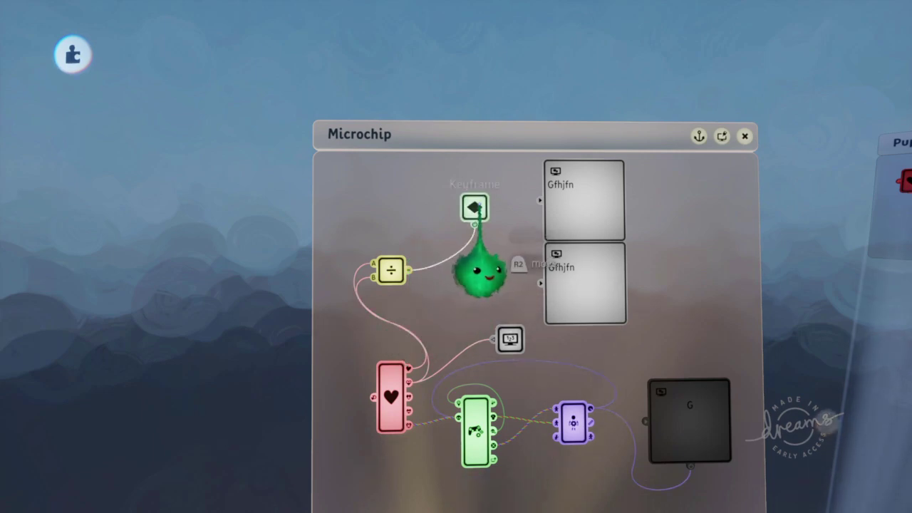
Step: Play-test the health bar with the puppet losing health on the red platform, and return to editing
key(Escape)
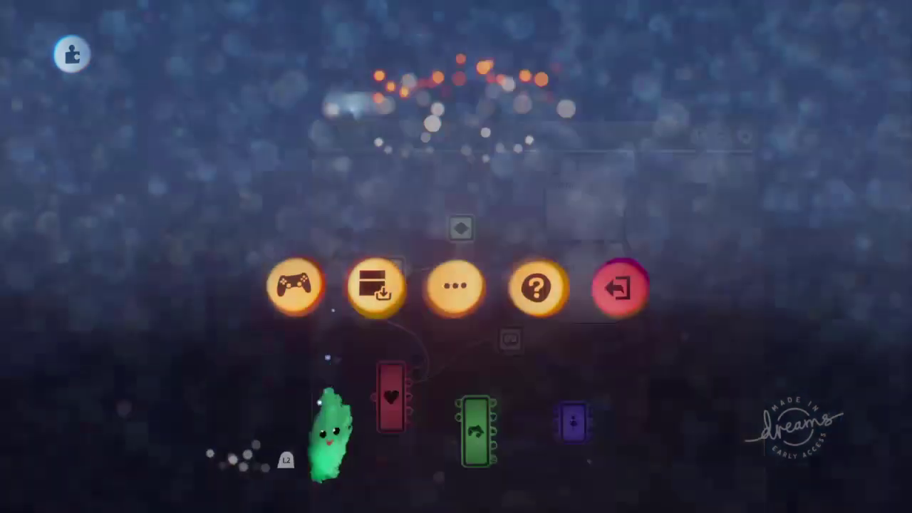
click(294, 363)
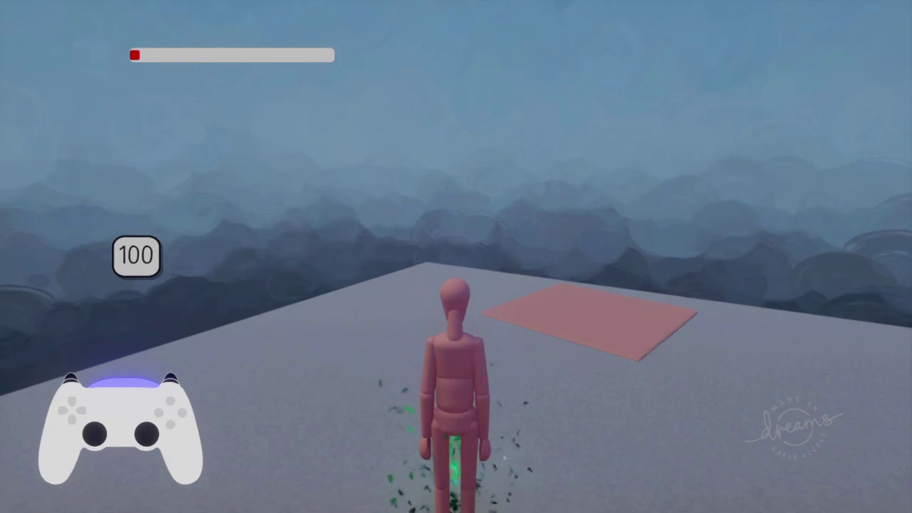
key(Escape)
key(Escape)
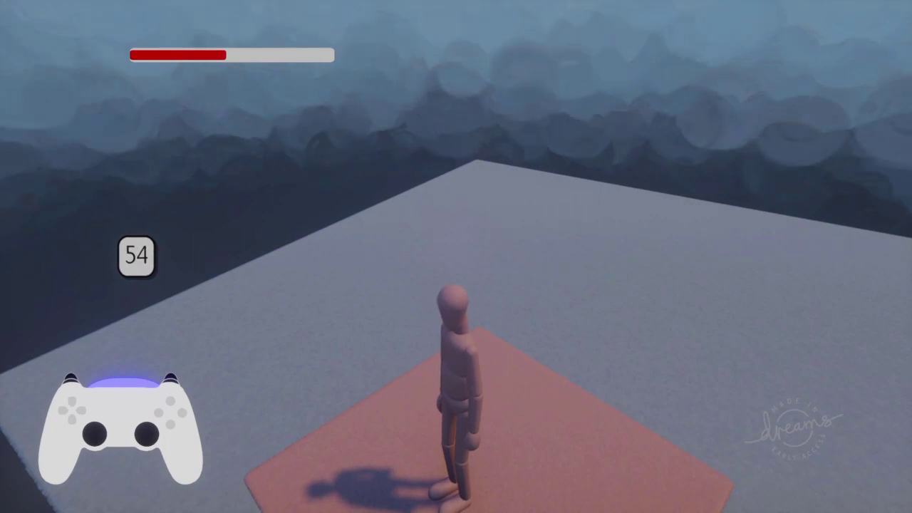
key(Escape)
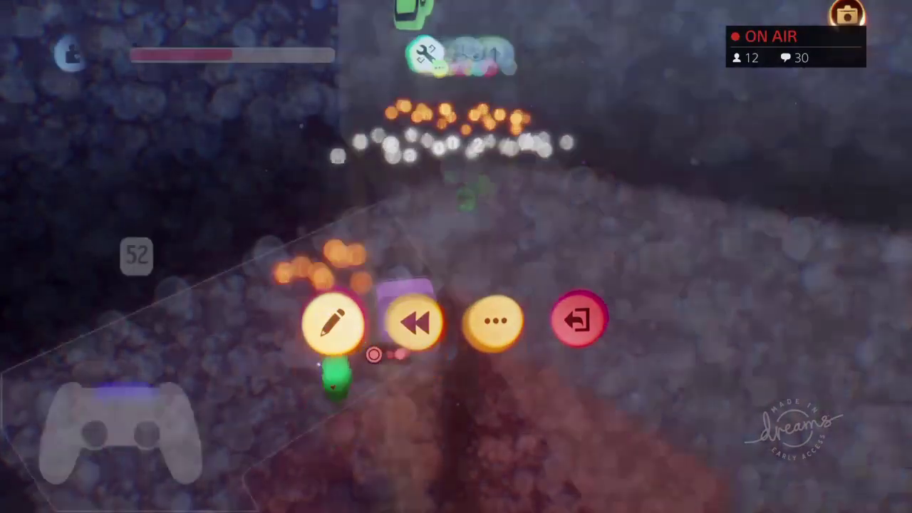
click(334, 334)
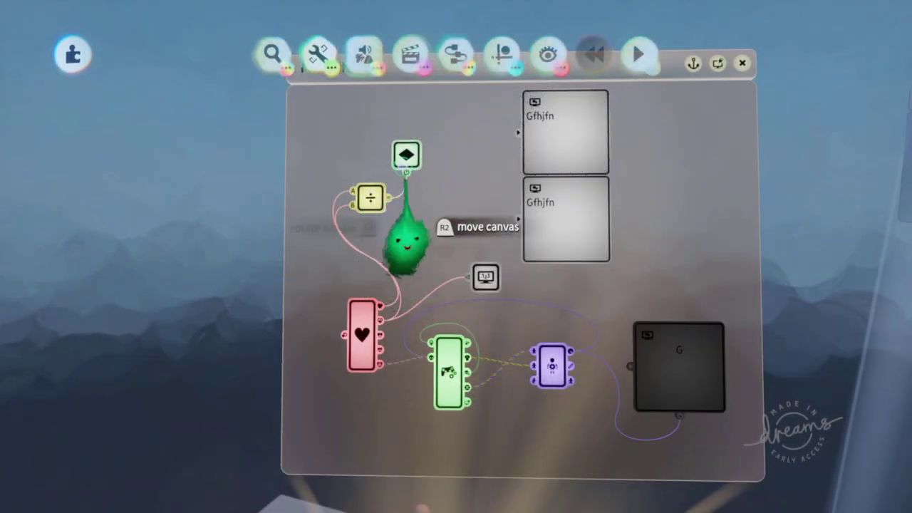
Step: Insert a NOT gate between the Calculator and the Keyframe, and wire its output to the Keyframe's power input
click(456, 54)
drag(417, 165, 651, 164)
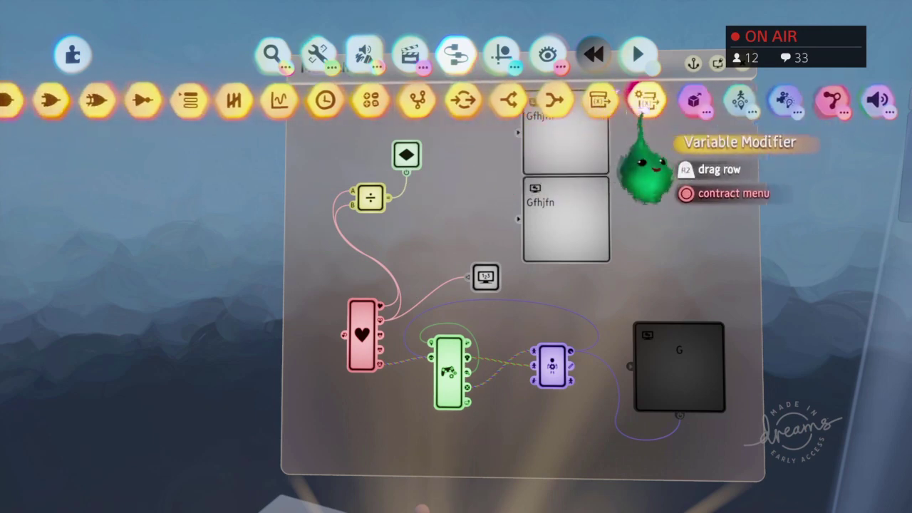
drag(315, 173, 549, 187)
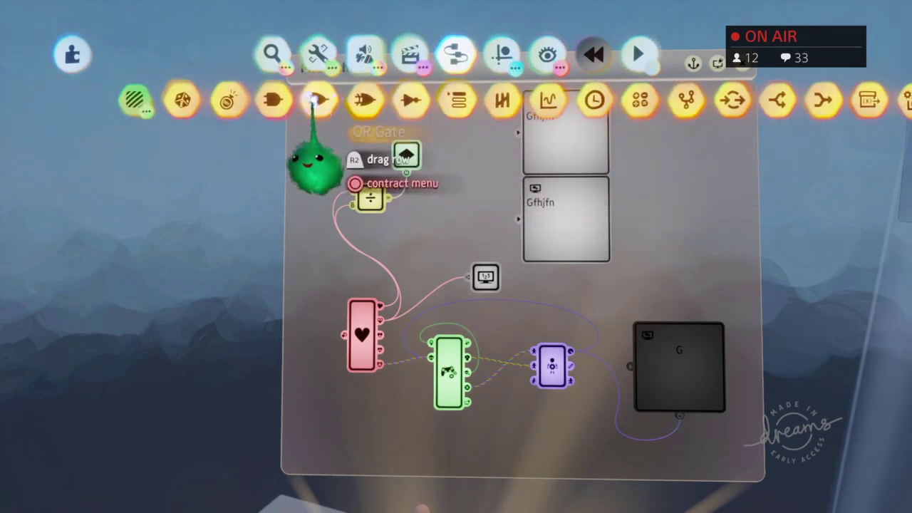
click(413, 143)
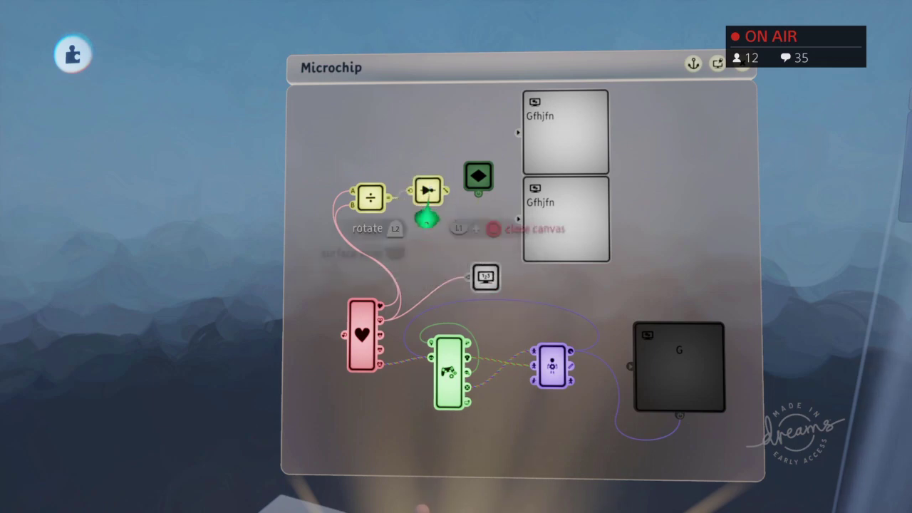
drag(472, 210, 465, 187)
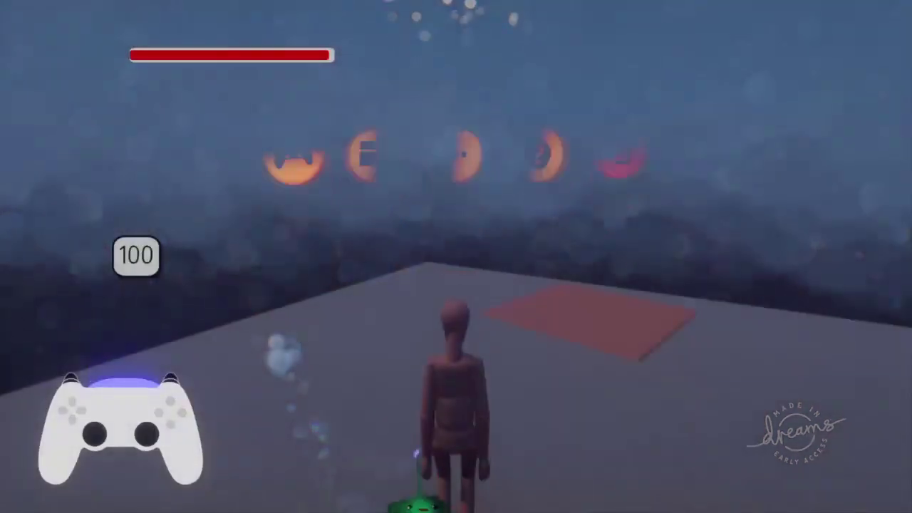
Step: Play-test the inverted health bar with the puppet, and return to edit mode
key(Up)
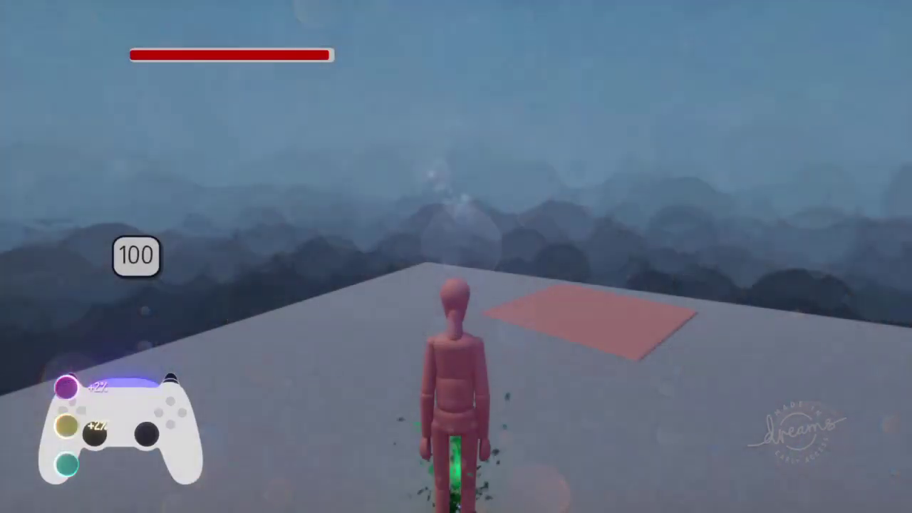
key(Escape)
click(332, 358)
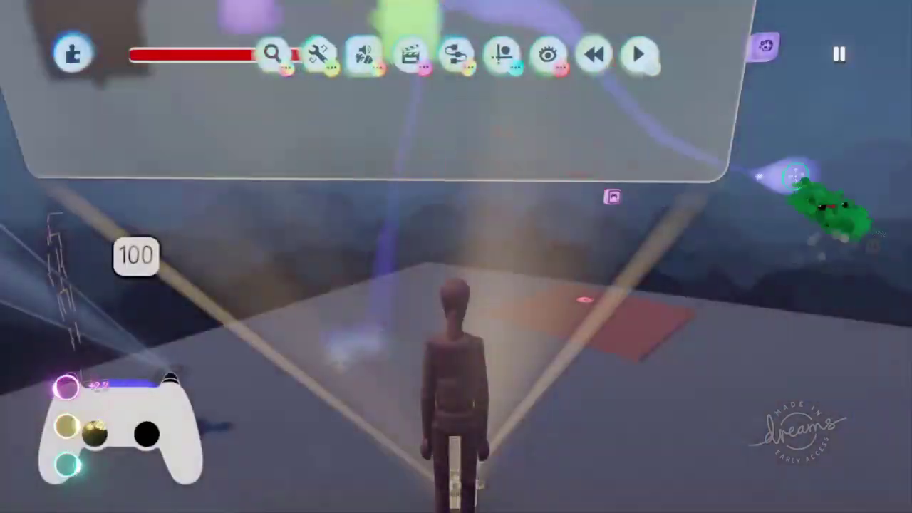